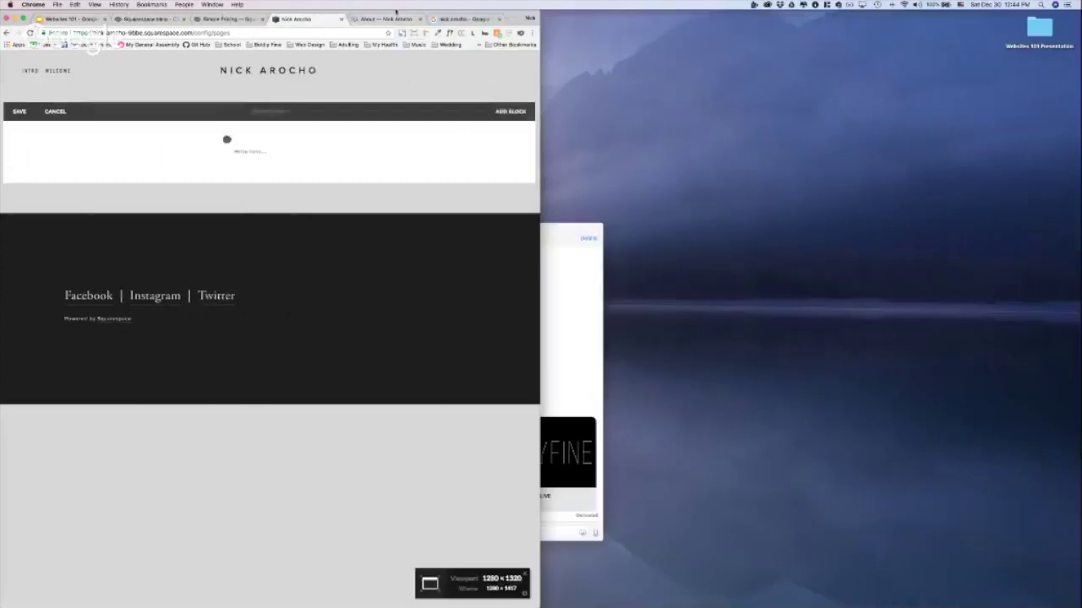
# - Put the nickarocho.com home page in its own right-half window, then return to the editor tab
pyautogui.click(394, 18)
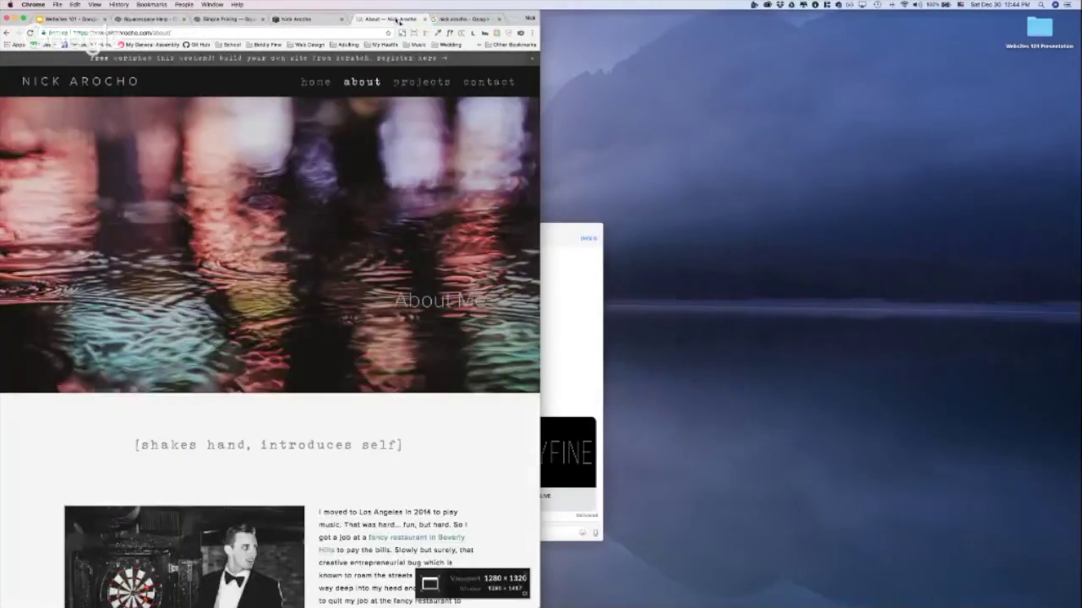
pyautogui.moveTo(398, 21); pyautogui.dragTo(487, 62)
pyautogui.press('super+alt+Right')
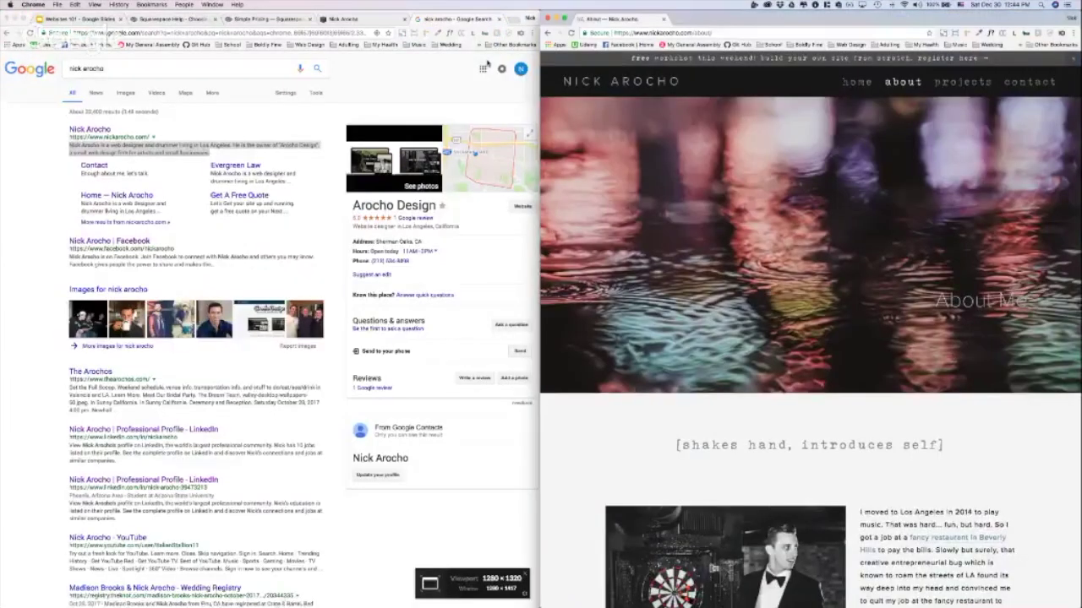
pyautogui.click(621, 81)
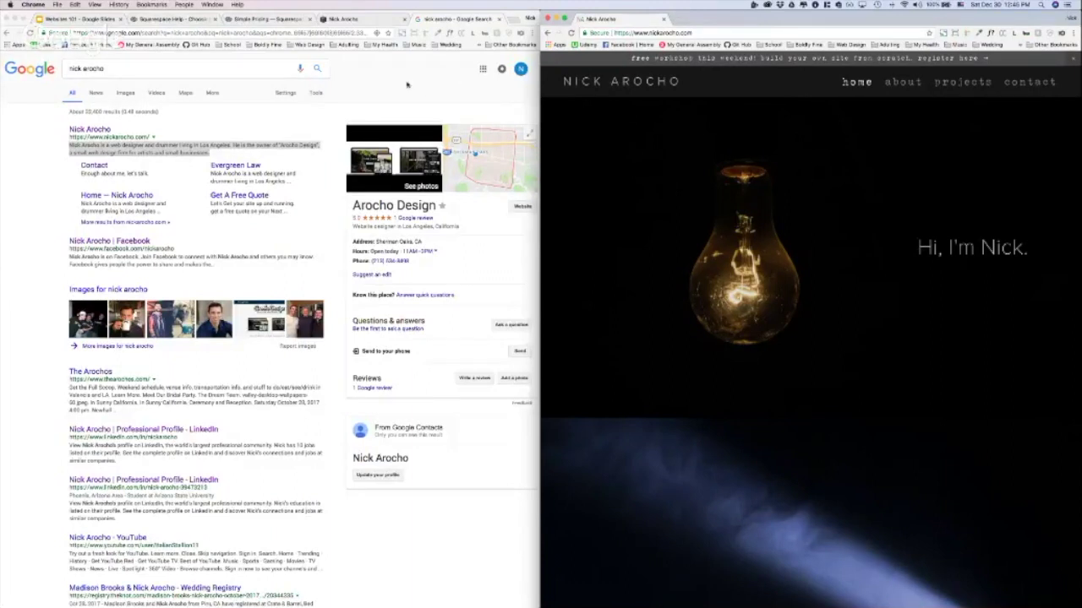
pyautogui.click(359, 18)
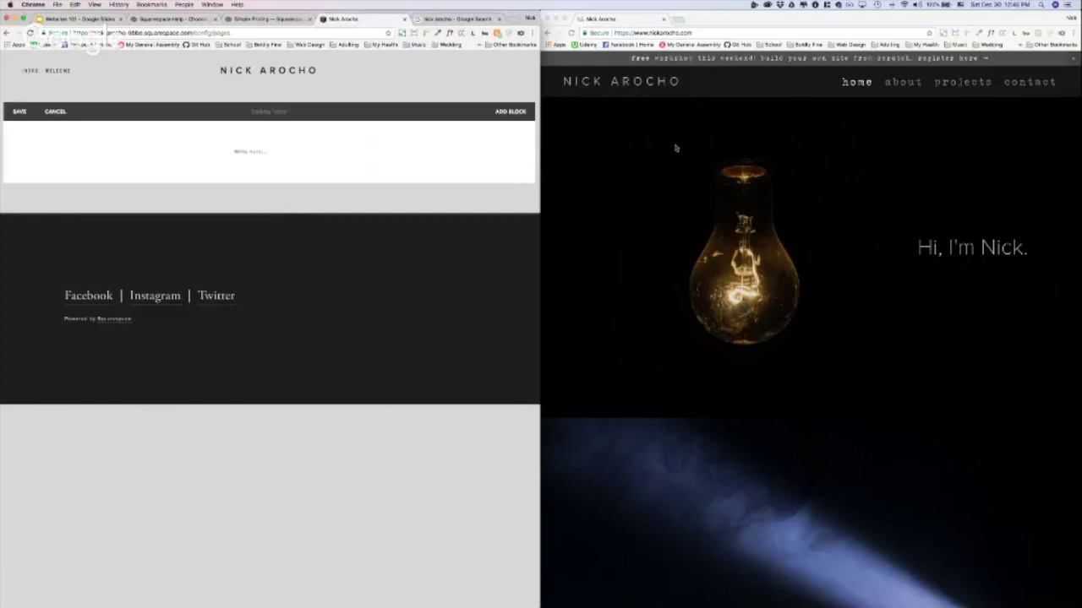
# - Scroll through and reload the nickarocho.com home page to study its layout
pyautogui.click(827, 5)
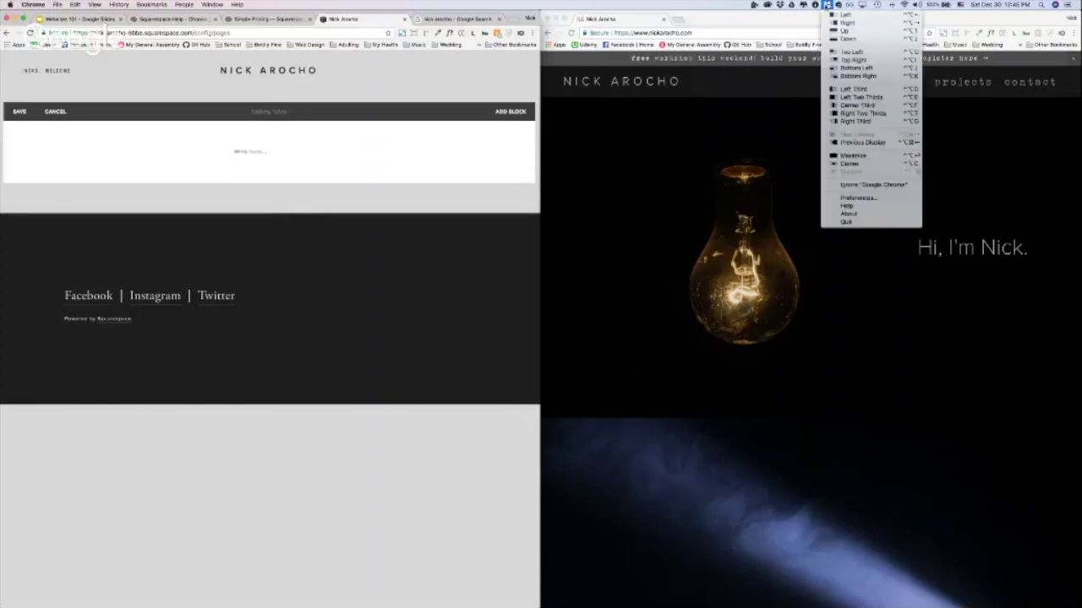
pyautogui.click(826, 5)
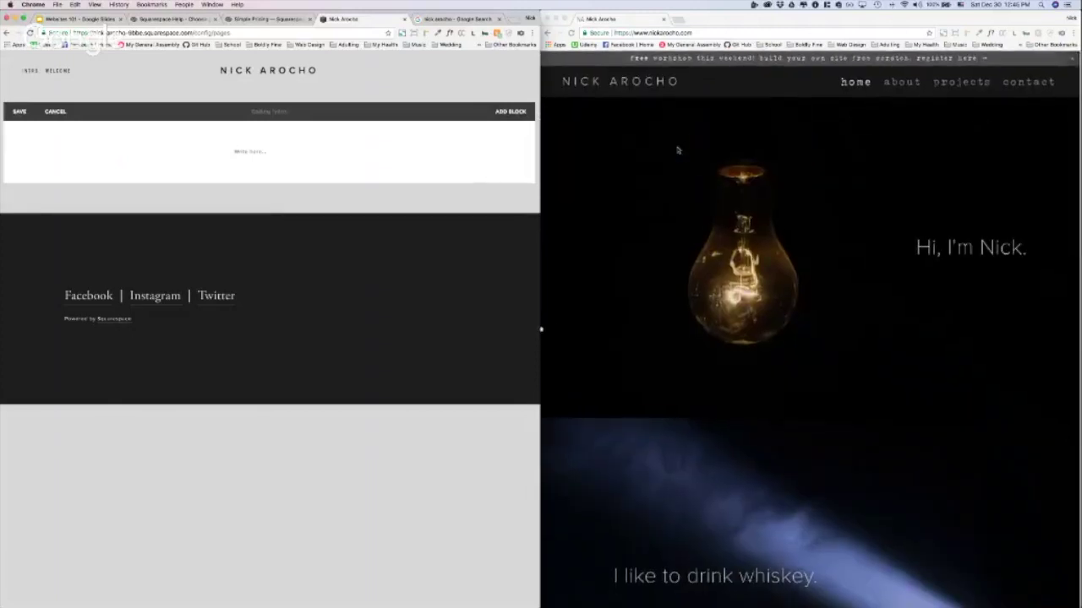
pyautogui.scroll(-1, 677, 149)
pyautogui.scroll(-10, 677, 150)
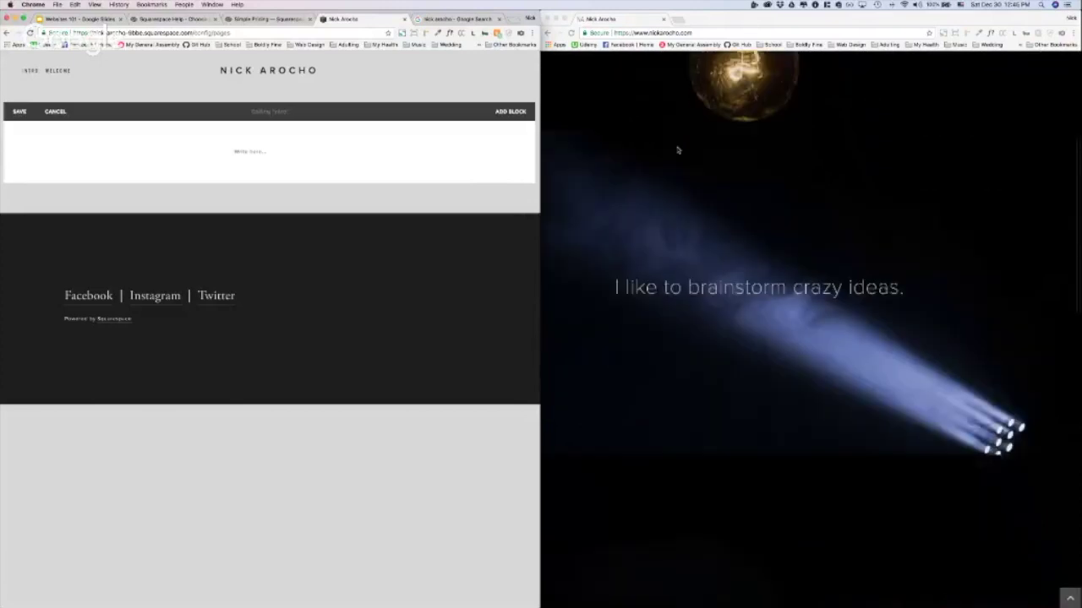
pyautogui.scroll(-3, 677, 149)
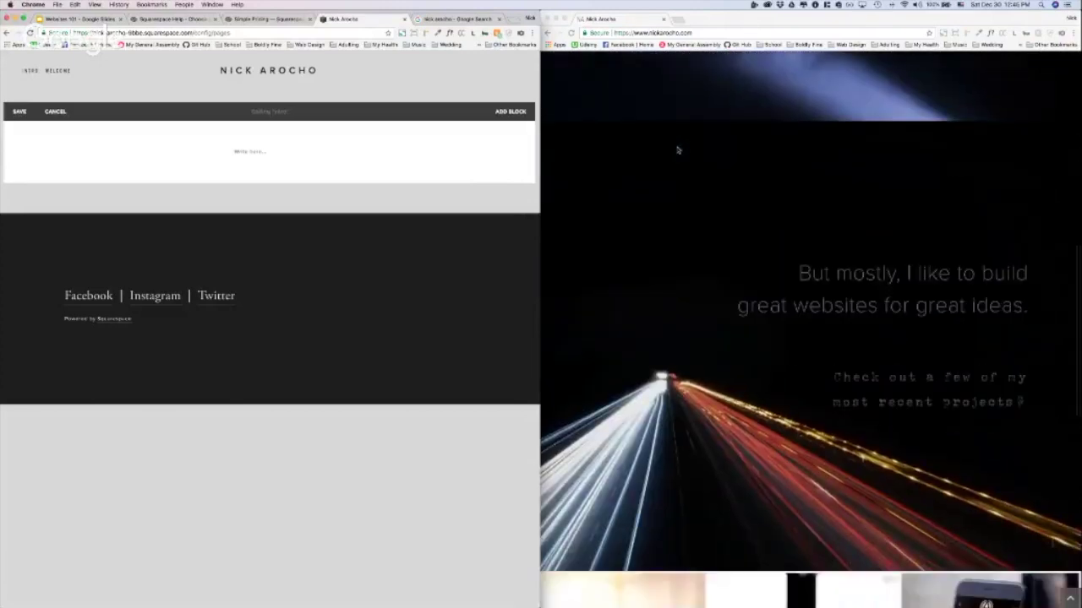
pyautogui.scroll(-3, 677, 150)
pyautogui.scroll(10, 677, 149)
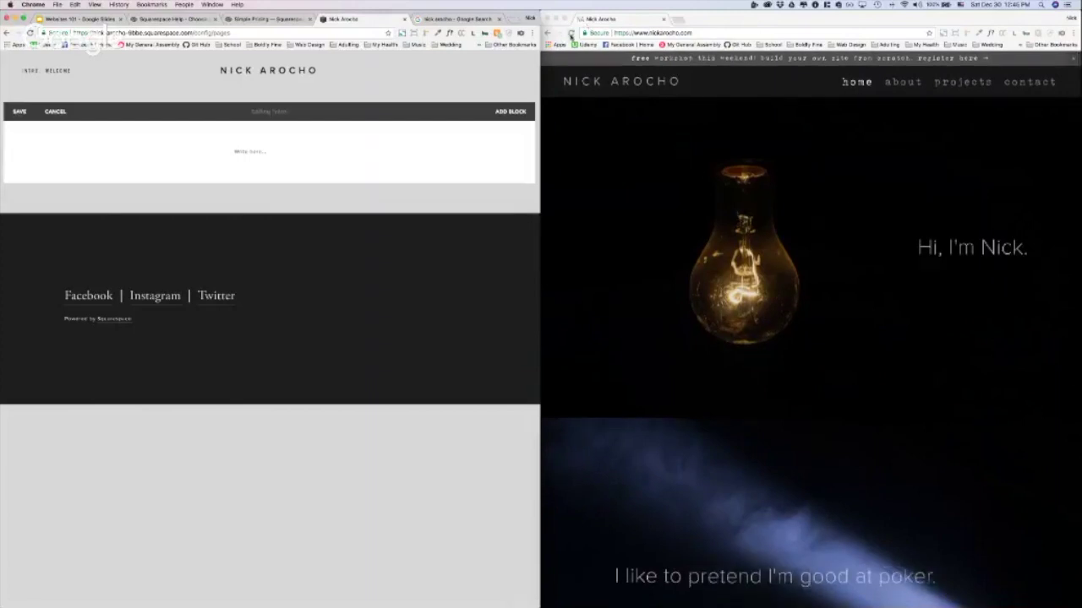
pyautogui.click(711, 187)
pyautogui.press('super+r')
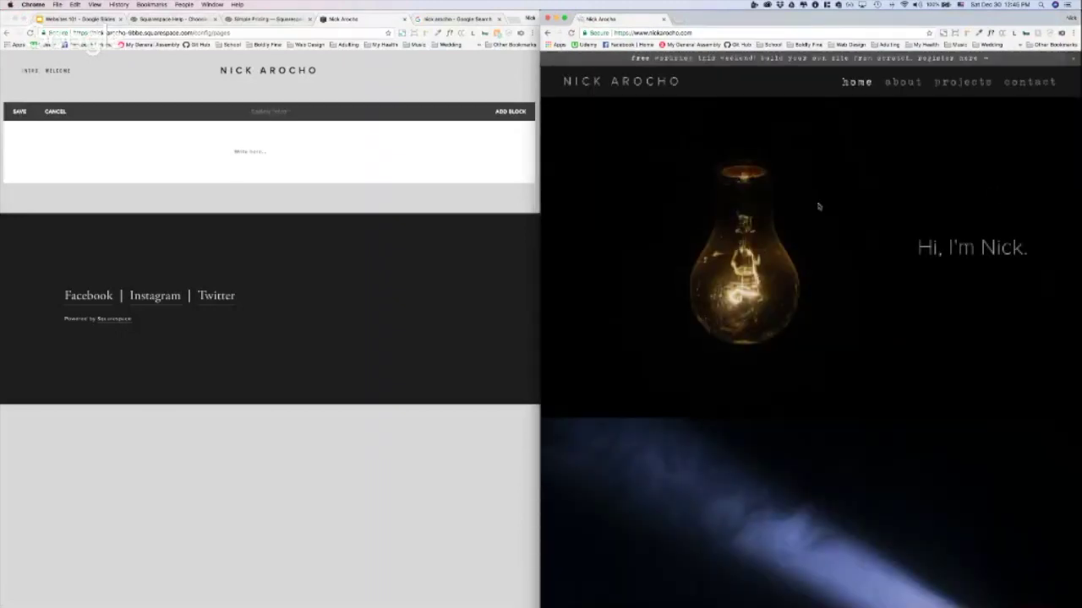
# - Start editing the empty text block on the new Squarespace page
pyautogui.scroll(-5, 956, 244)
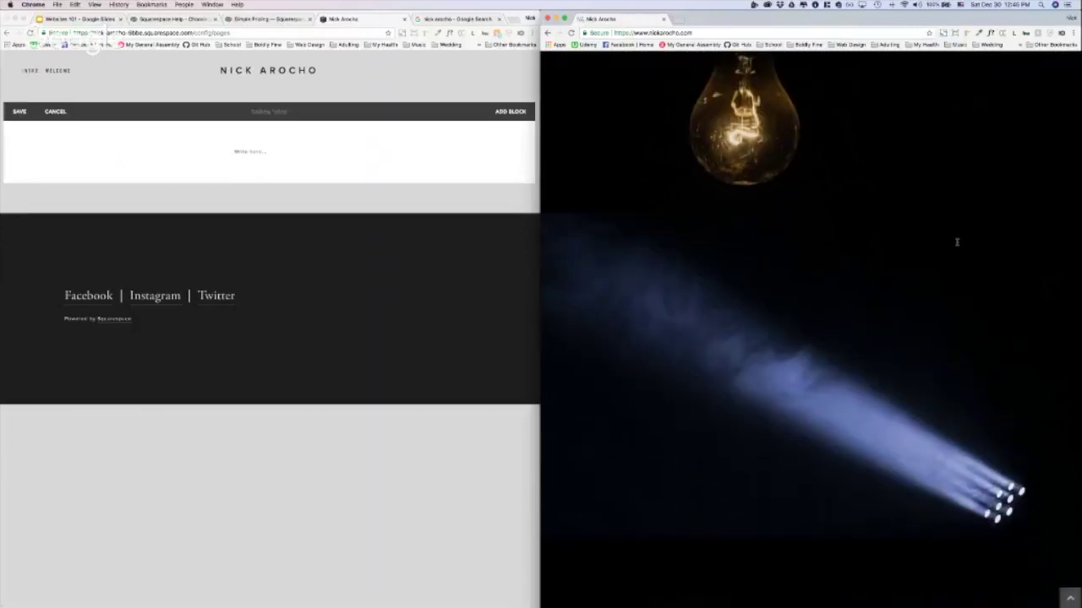
pyautogui.scroll(5, 956, 243)
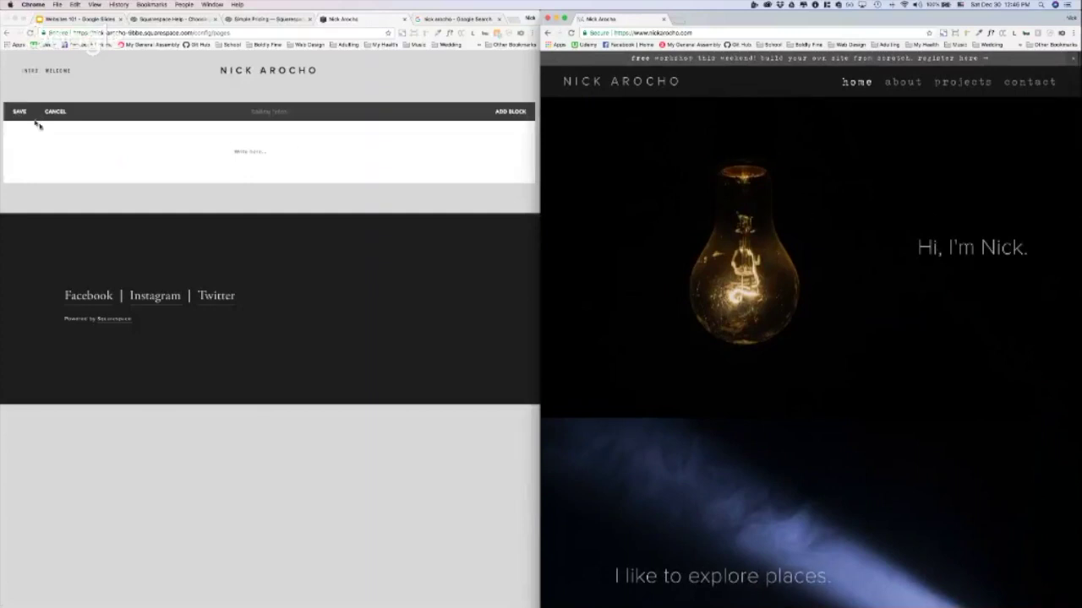
pyautogui.click(240, 151)
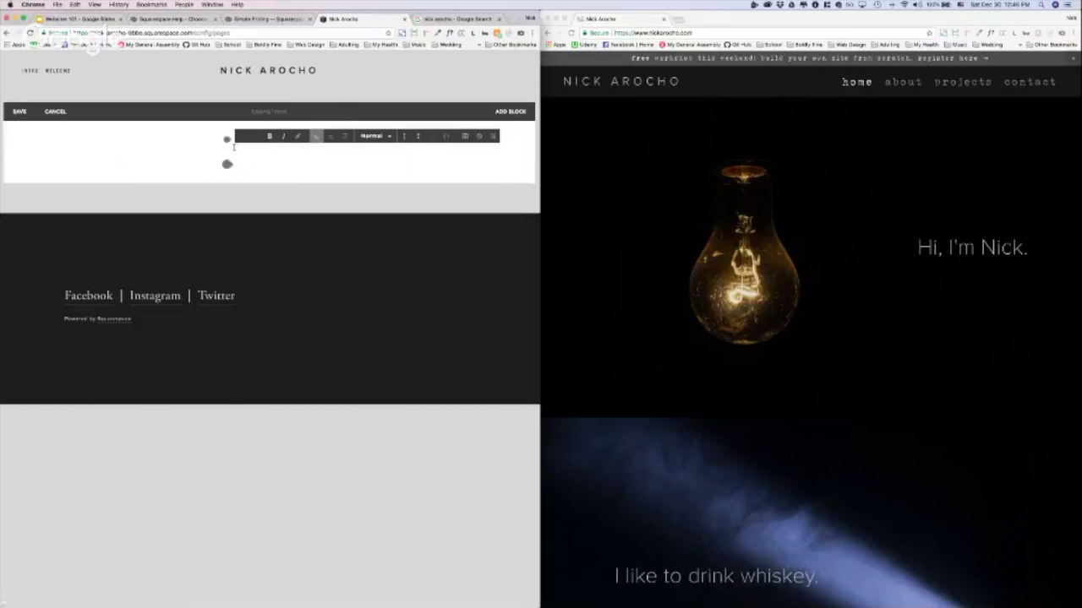
# - Click outside the empty text block so it shows its 'Write here...' placeholder again
pyautogui.click(150, 140)
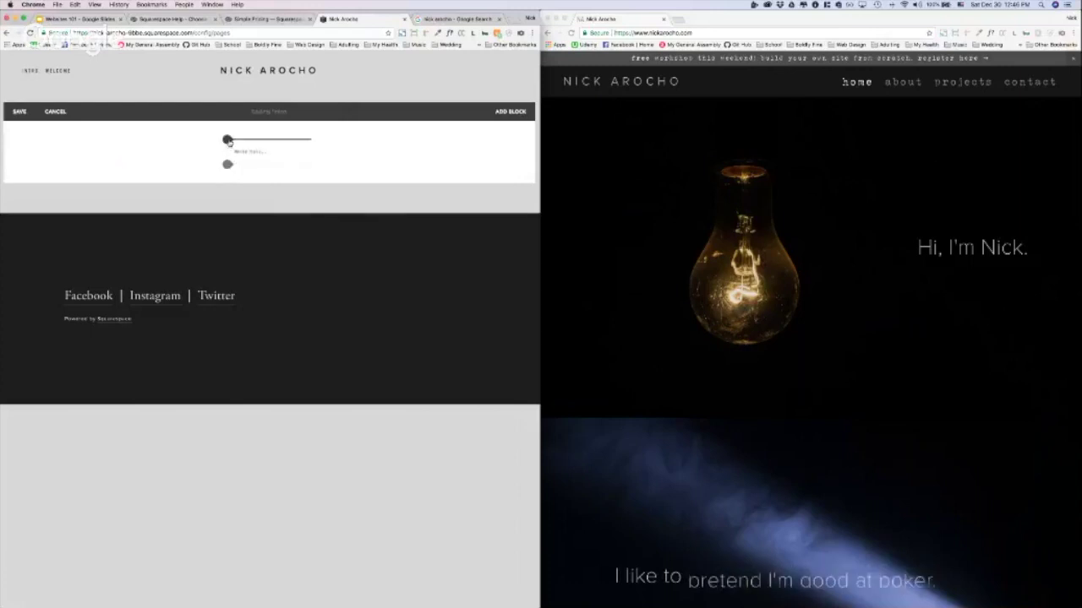
# - Open the Content Blocks picker above the text block and browse down to Gallery, Summary and More
pyautogui.click(227, 162)
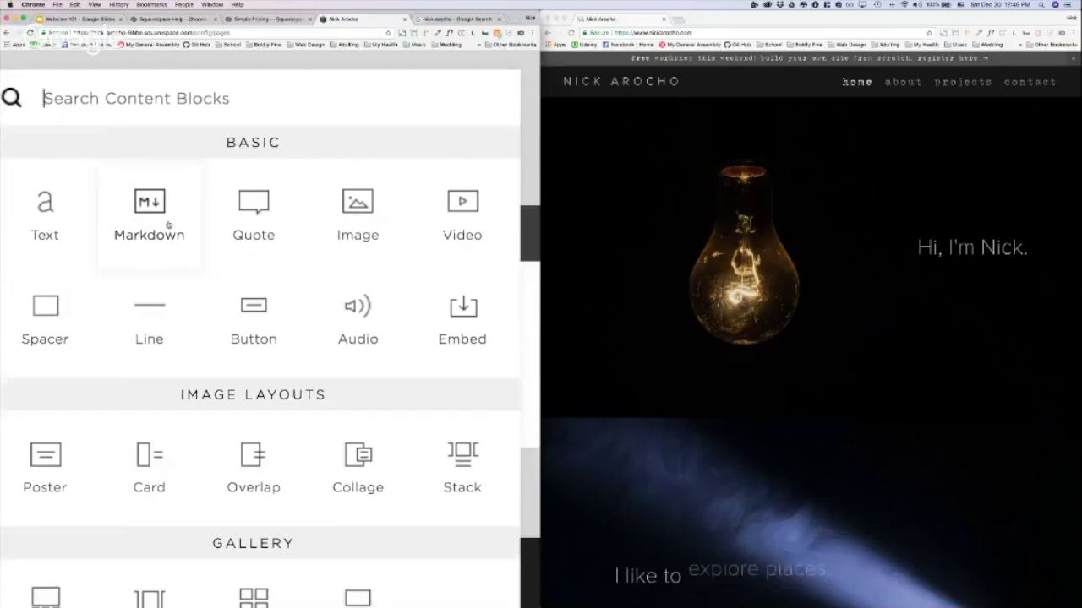
pyautogui.scroll(-1, 167, 224)
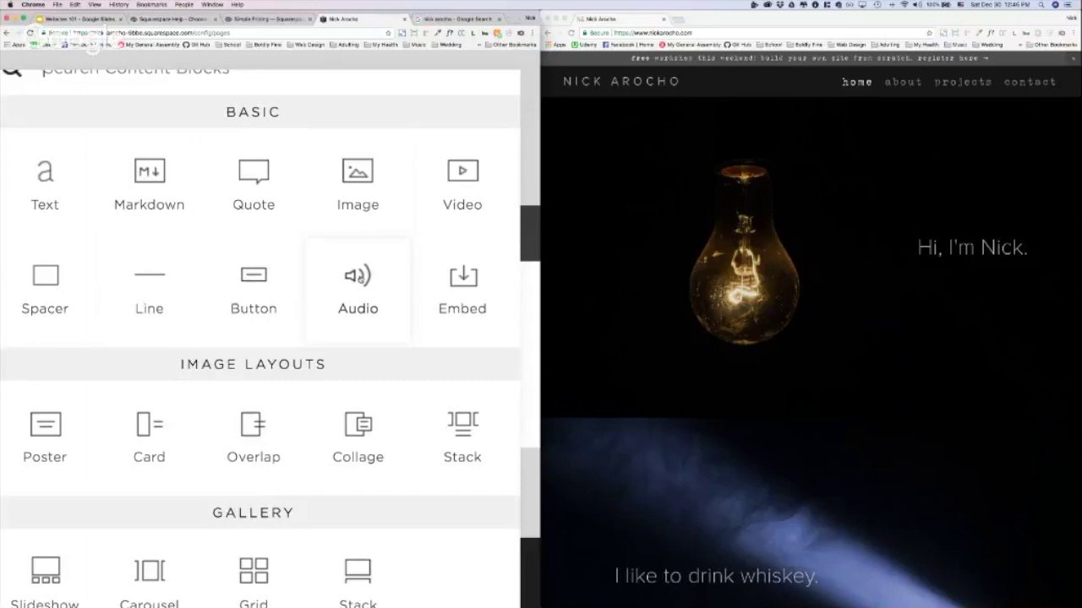
pyautogui.scroll(-2, 361, 279)
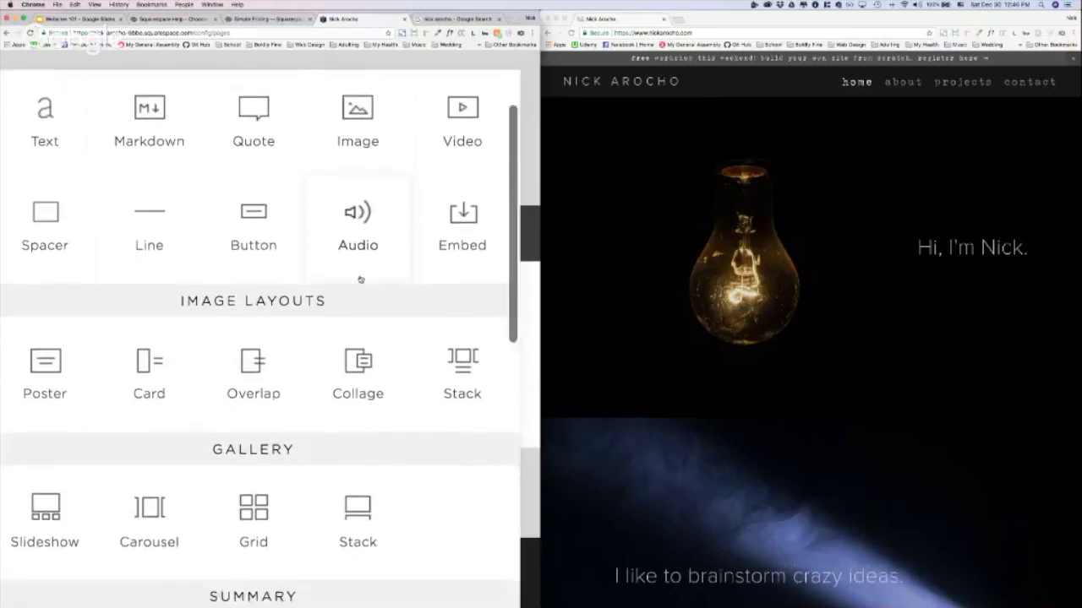
pyautogui.scroll(-1, 361, 279)
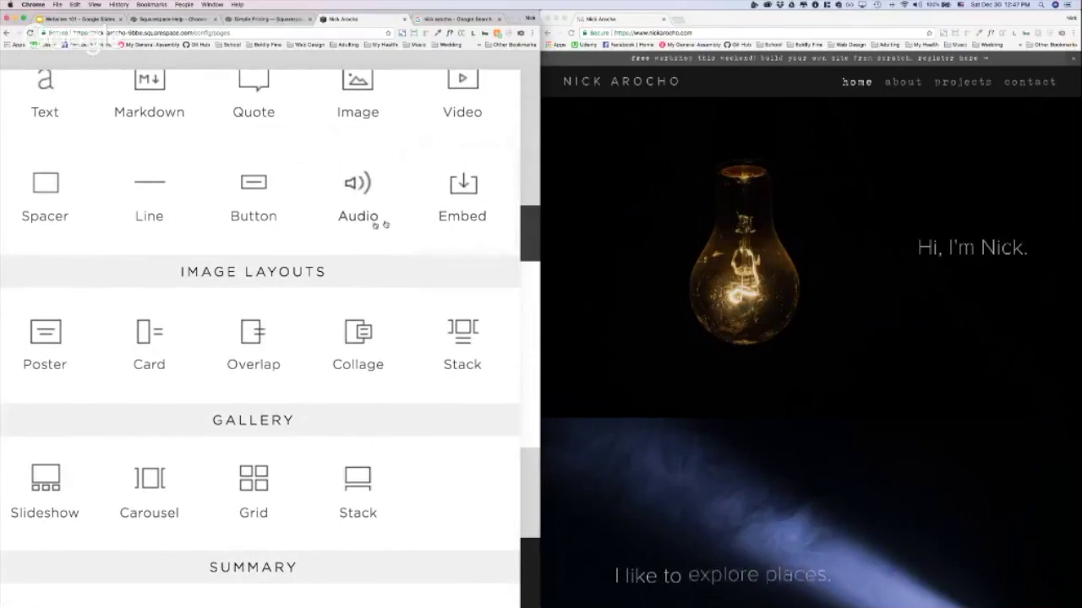
pyautogui.scroll(-4, 349, 235)
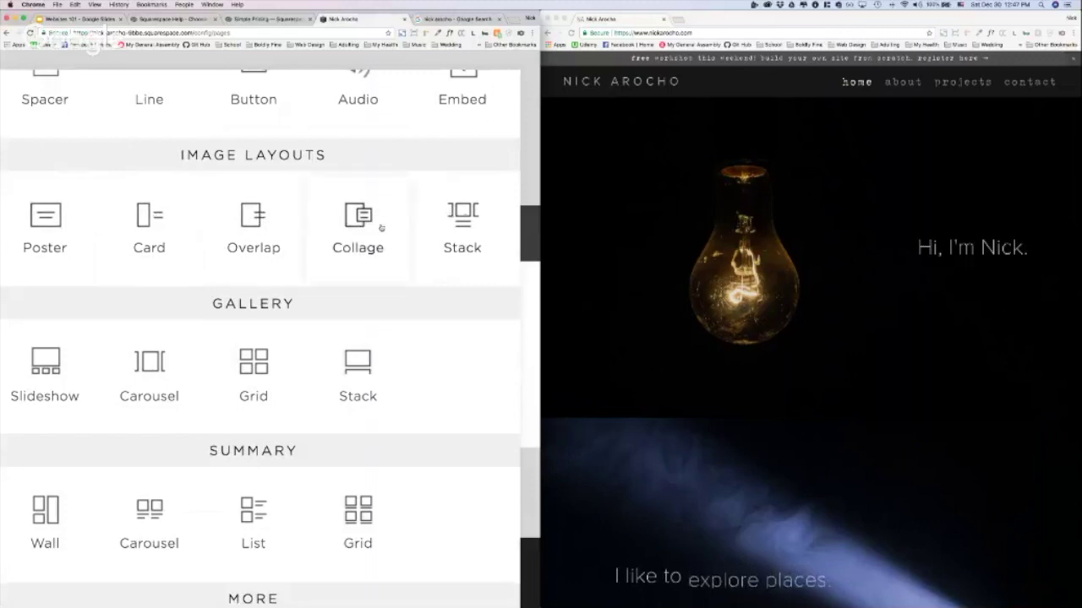
pyautogui.scroll(-1, 361, 226)
pyautogui.scroll(-4, 362, 225)
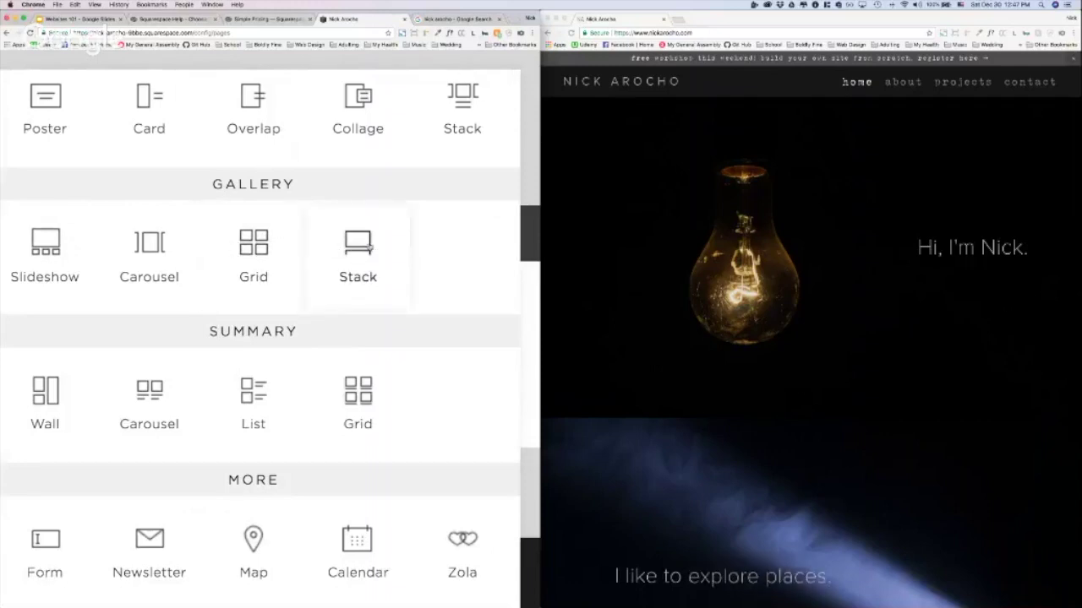
pyautogui.scroll(-1, 369, 246)
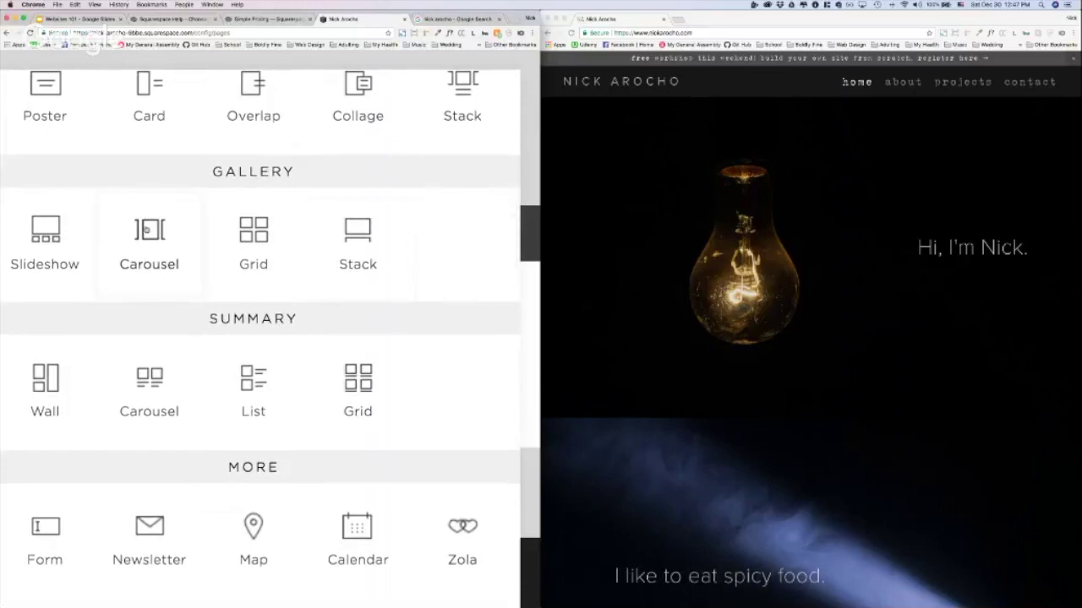
pyautogui.scroll(-5, 146, 229)
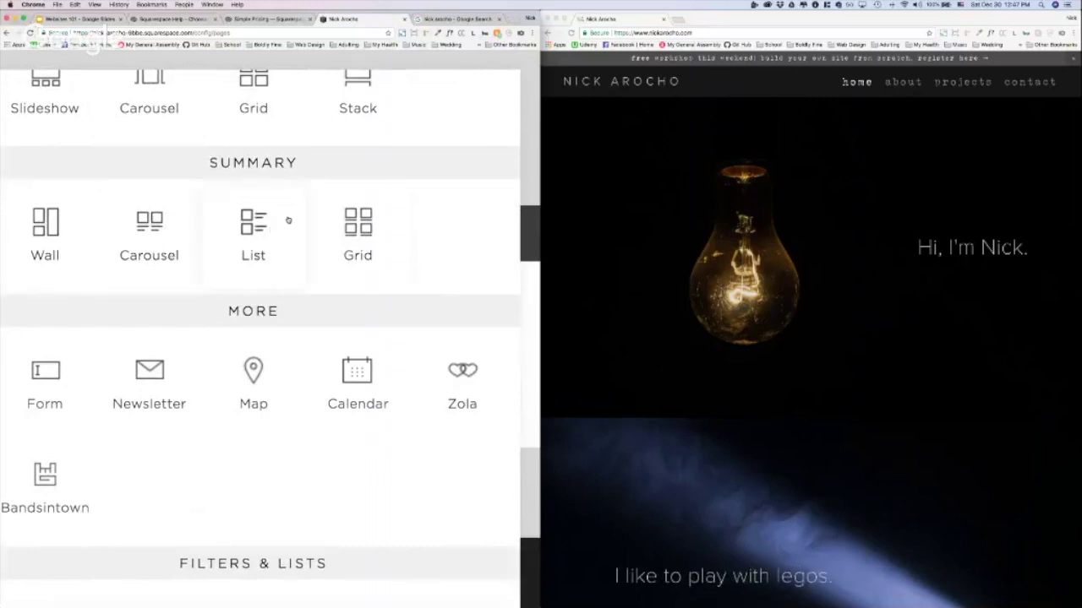
pyautogui.scroll(-5, 288, 220)
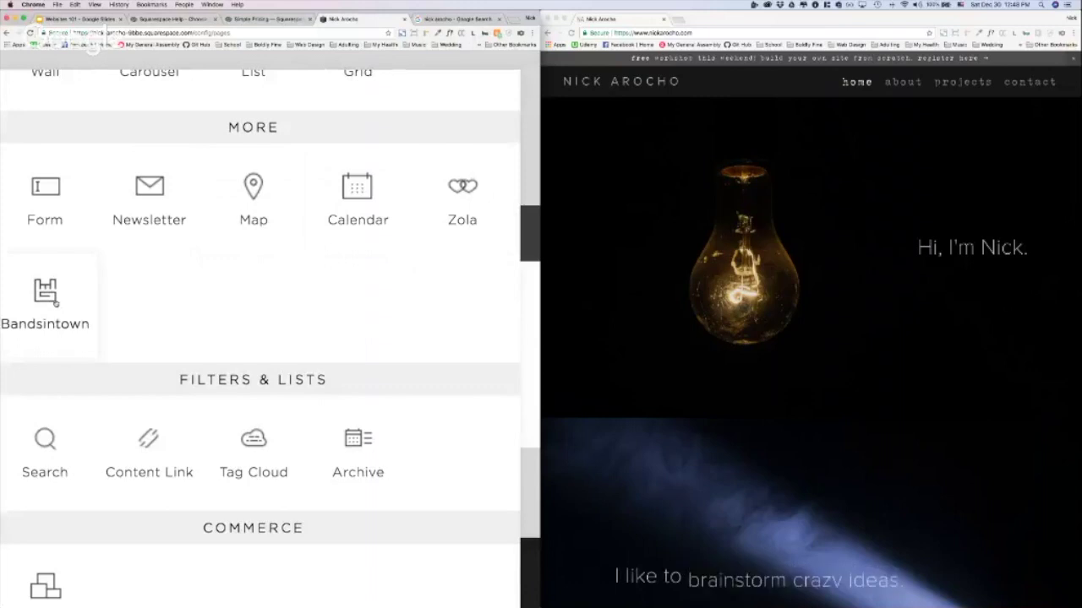
pyautogui.scroll(-3, 55, 302)
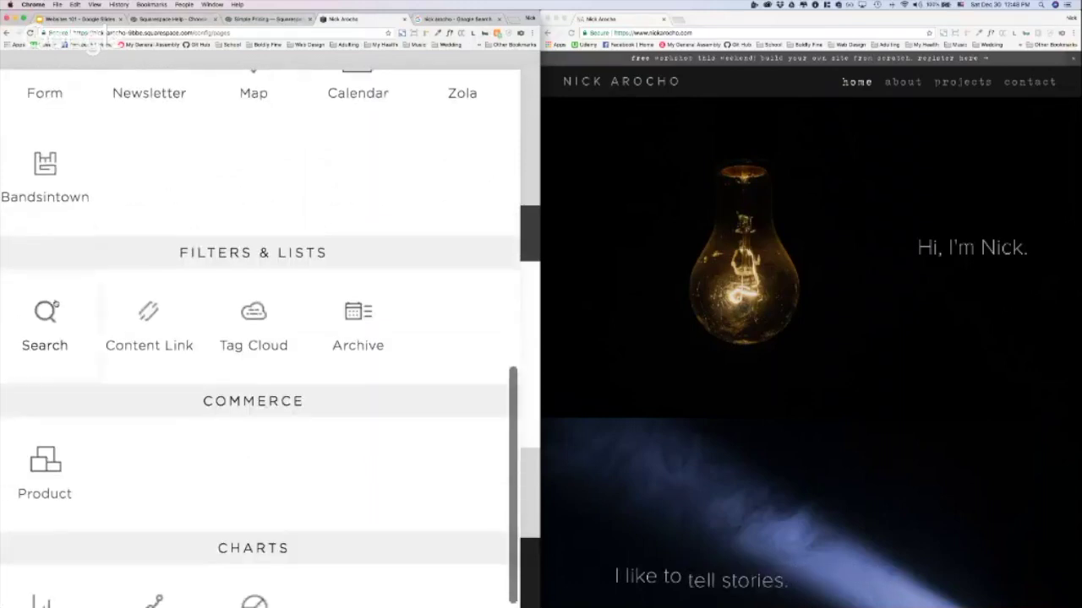
pyautogui.scroll(-3, 55, 303)
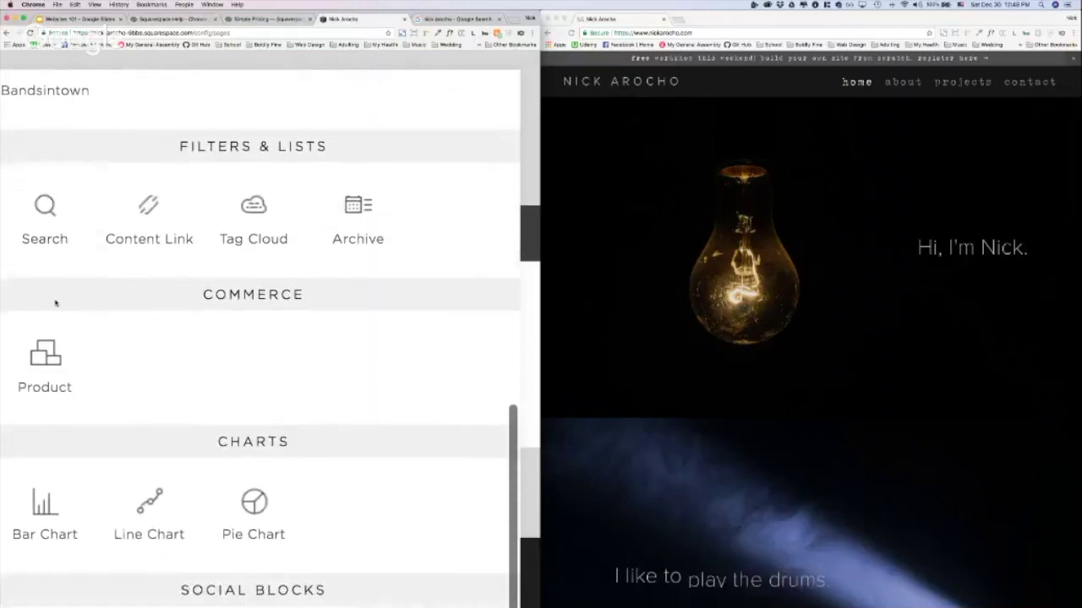
pyautogui.scroll(-1, 56, 301)
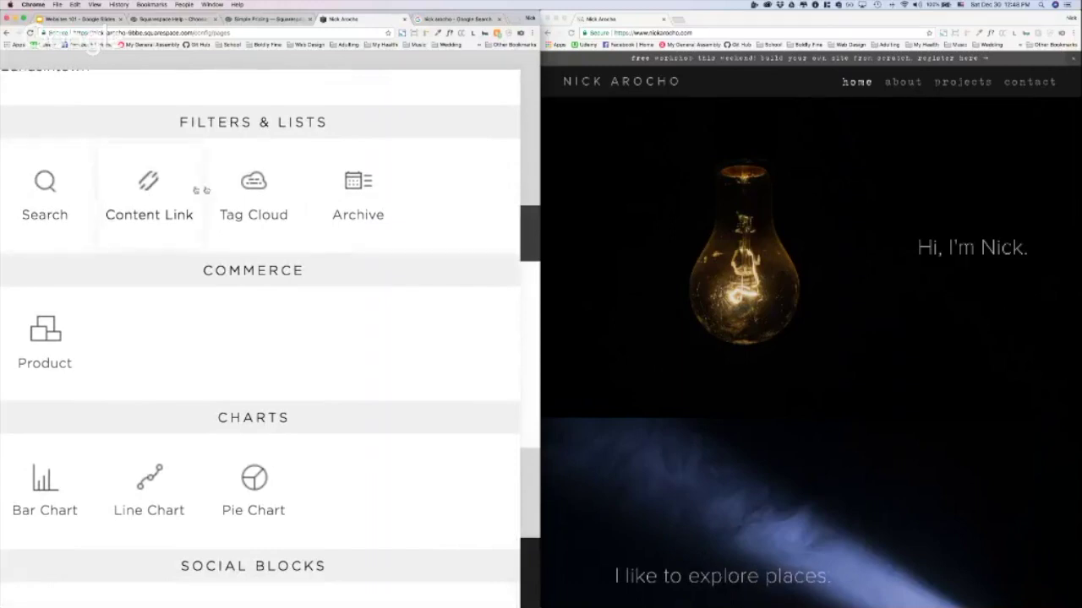
pyautogui.scroll(-1, 95, 271)
pyautogui.scroll(-2, 95, 272)
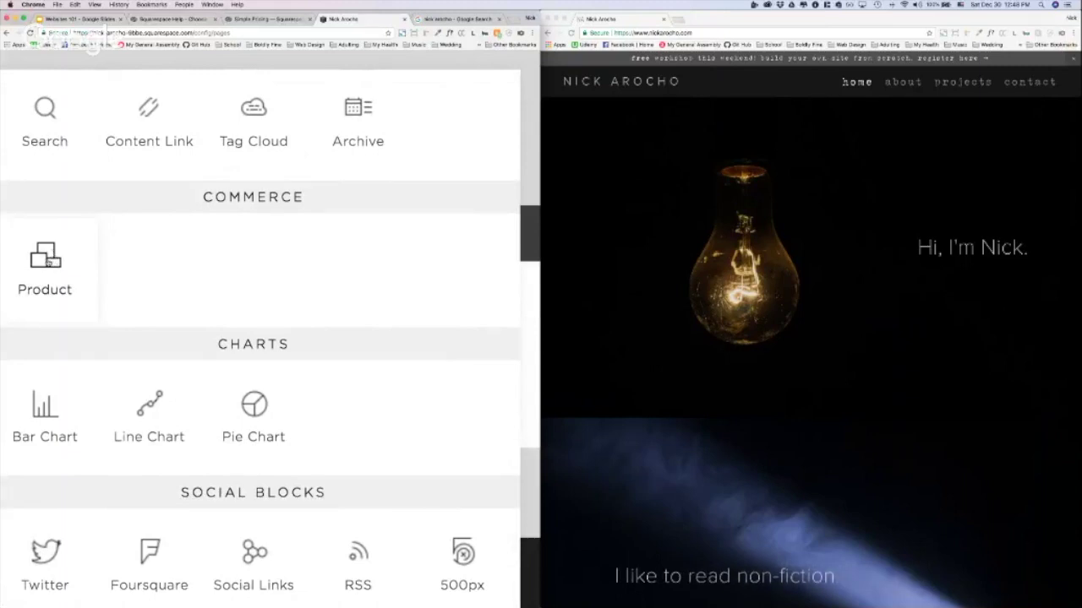
pyautogui.scroll(-3, 110, 208)
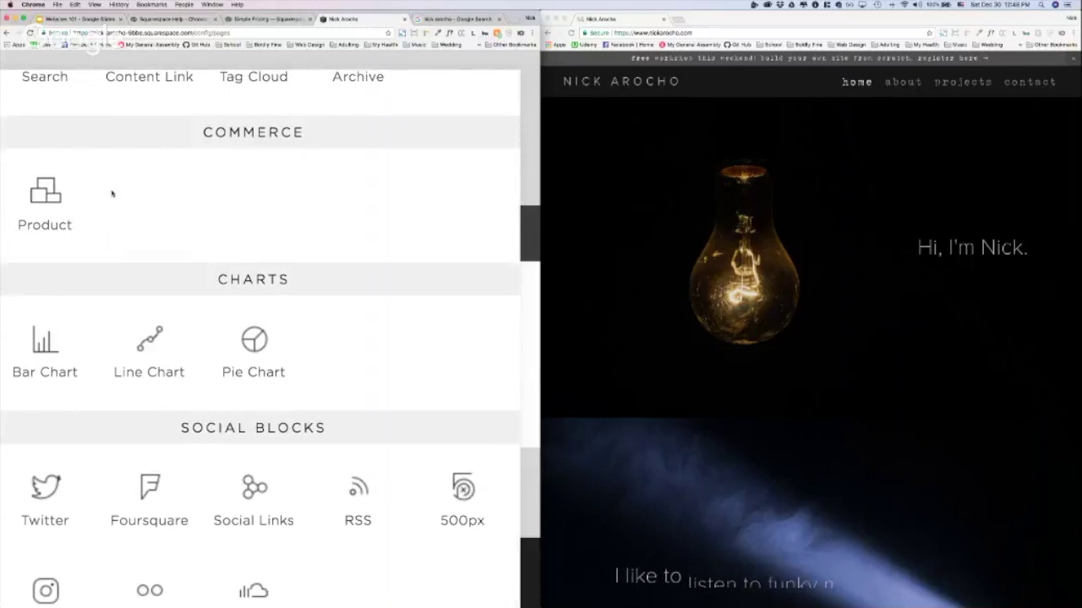
pyautogui.scroll(-3, 112, 193)
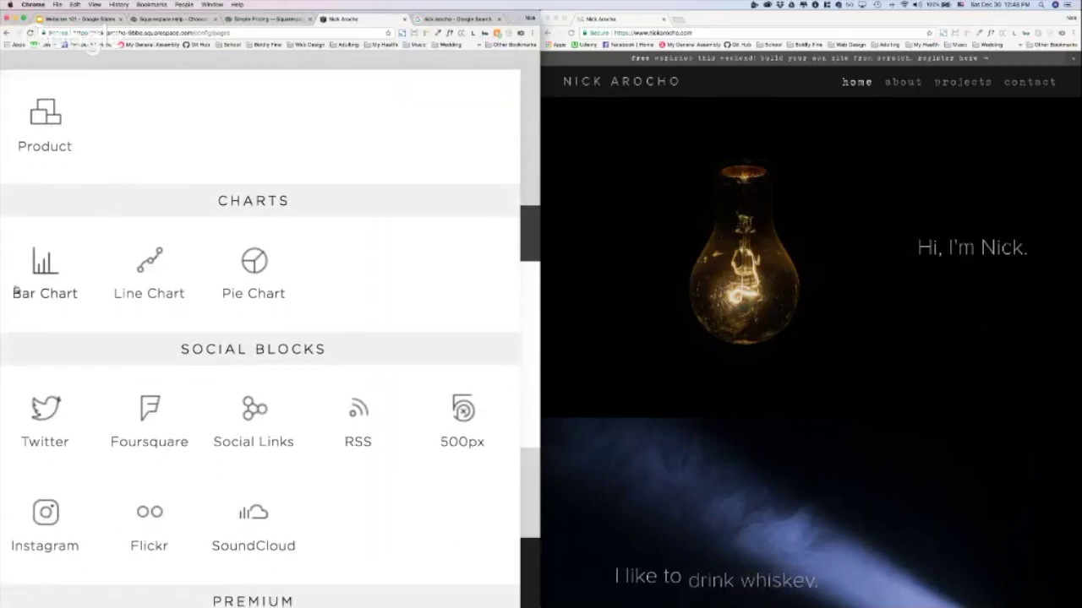
pyautogui.scroll(-2, 51, 267)
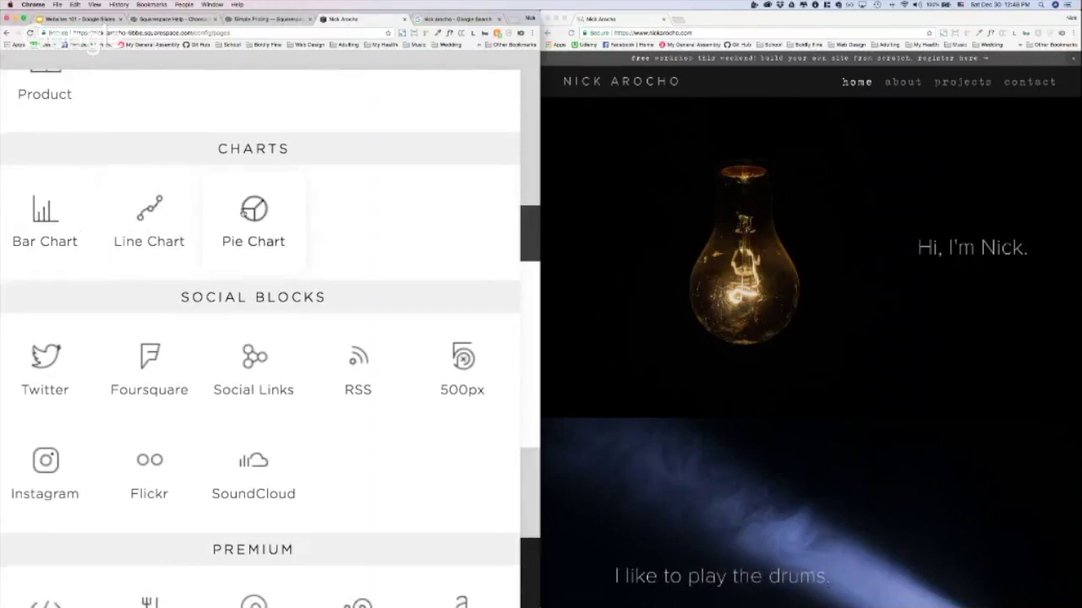
pyautogui.scroll(-1, 245, 212)
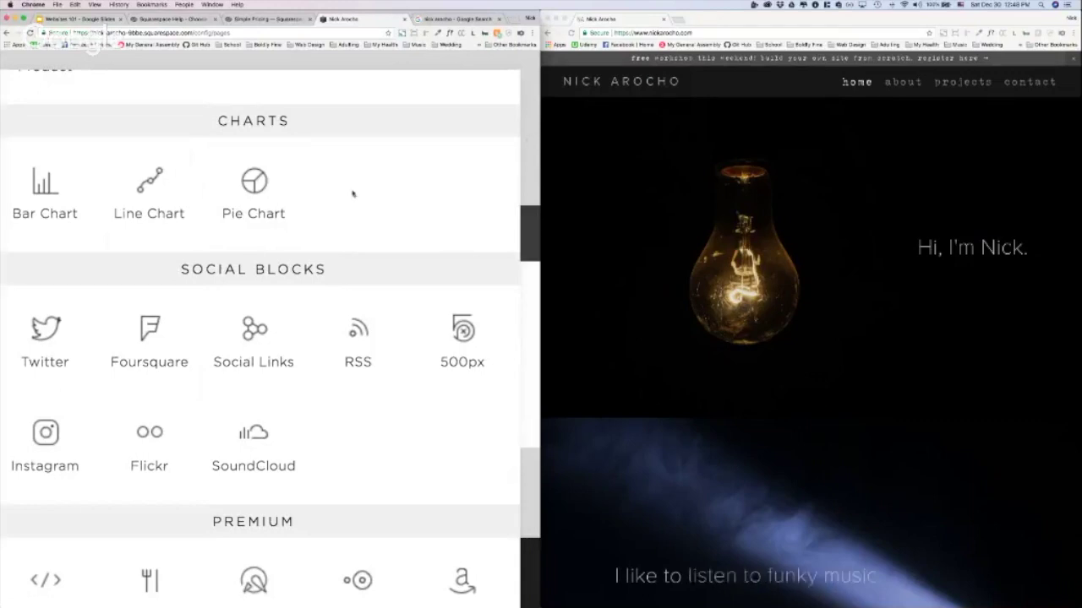
pyautogui.scroll(-5, 343, 199)
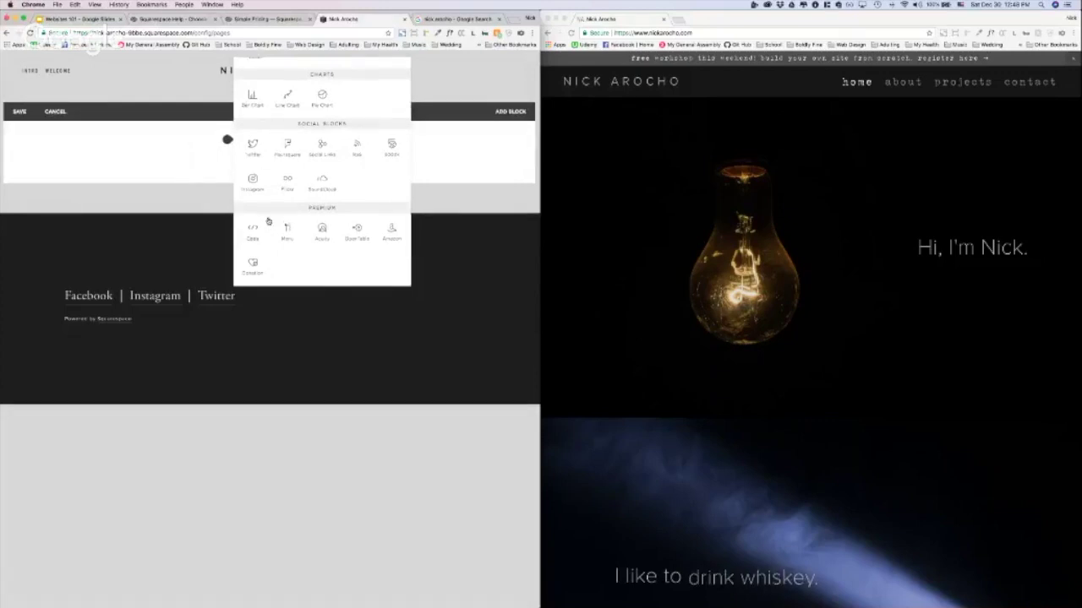
pyautogui.scroll(5, 269, 211)
# - Insert a Text block, delete the extra block, and type the site owner's greeting
pyautogui.click(250, 107)
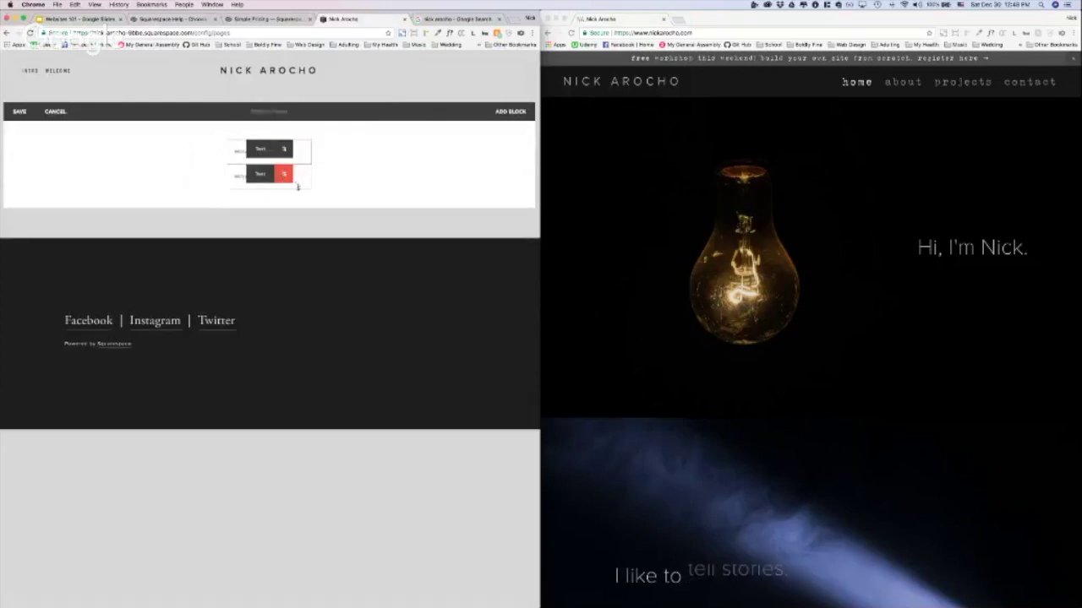
pyautogui.click(283, 174)
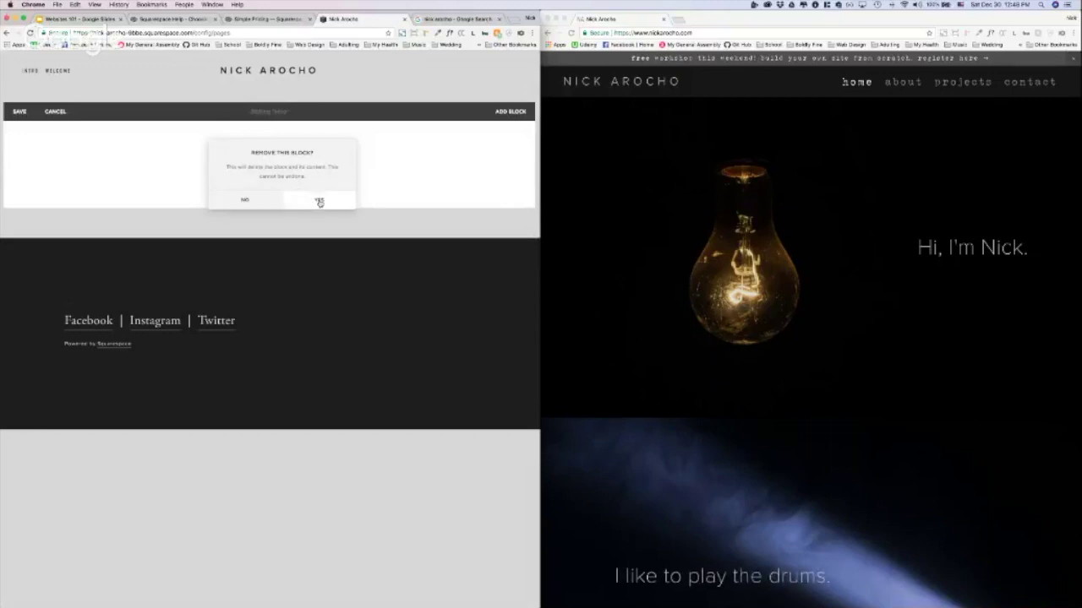
pyautogui.click(319, 203)
pyautogui.click(240, 152)
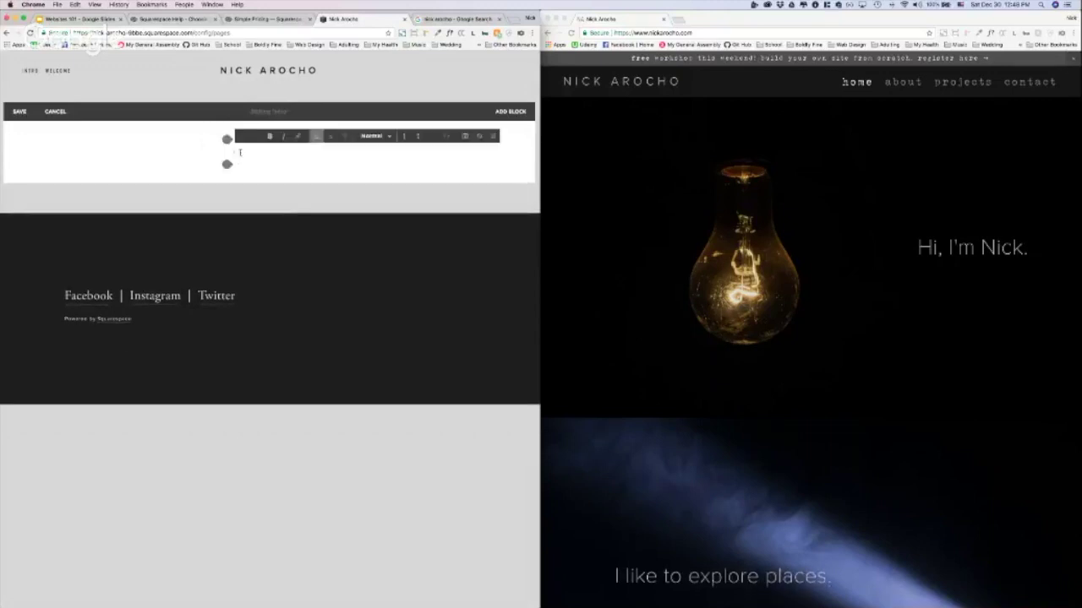
pyautogui.write('H')
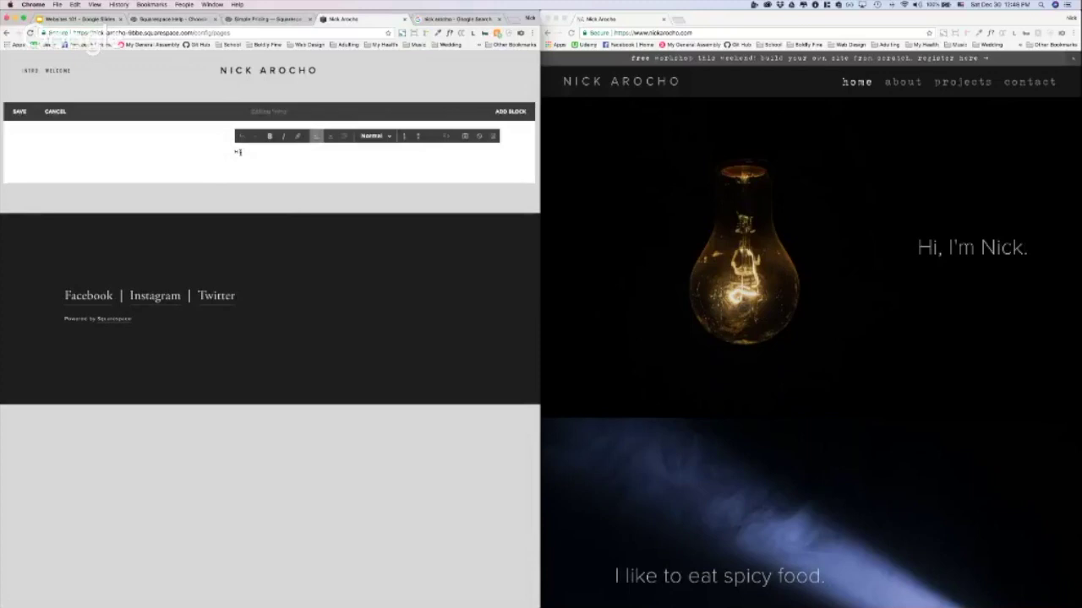
pyautogui.write("i, I'm Nick.")
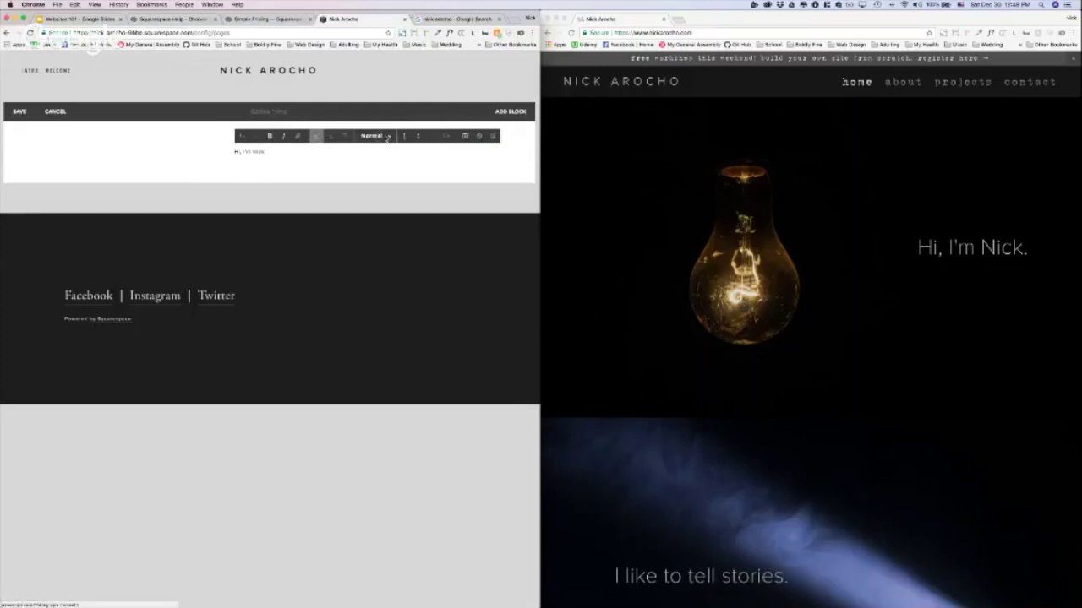
pyautogui.click(386, 137)
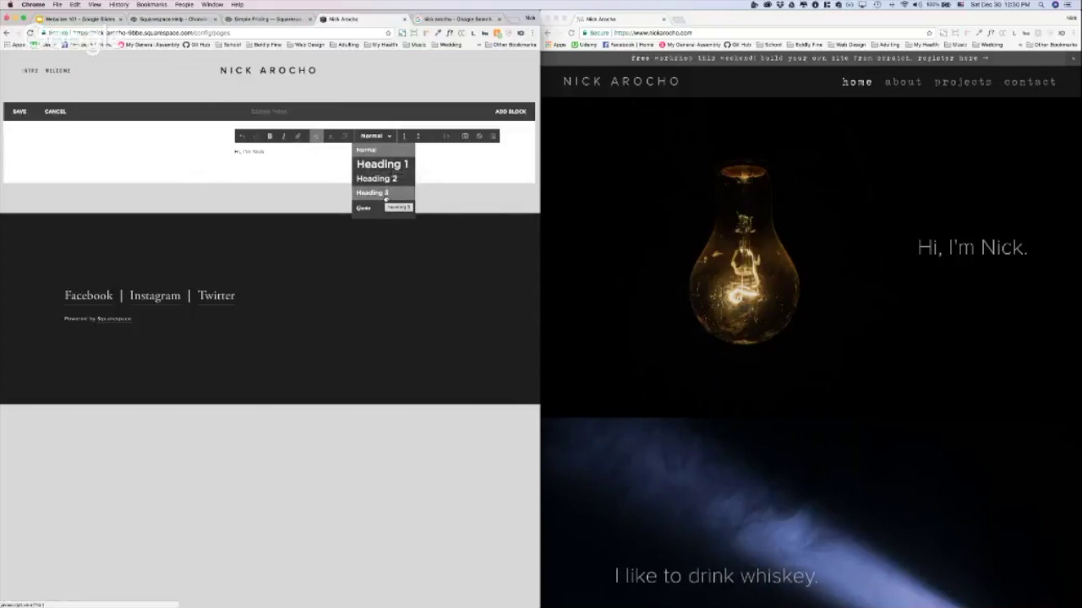
# - Style the greeting as Heading 1 and adjust its alignment, then open the block chooser above it
pyautogui.click(380, 165)
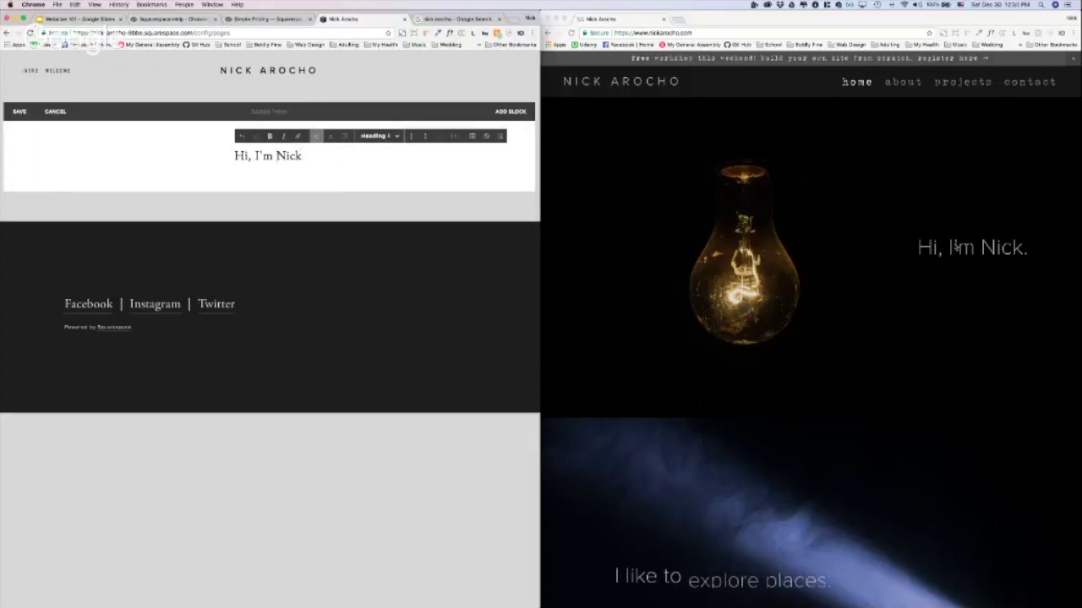
pyautogui.click(346, 137)
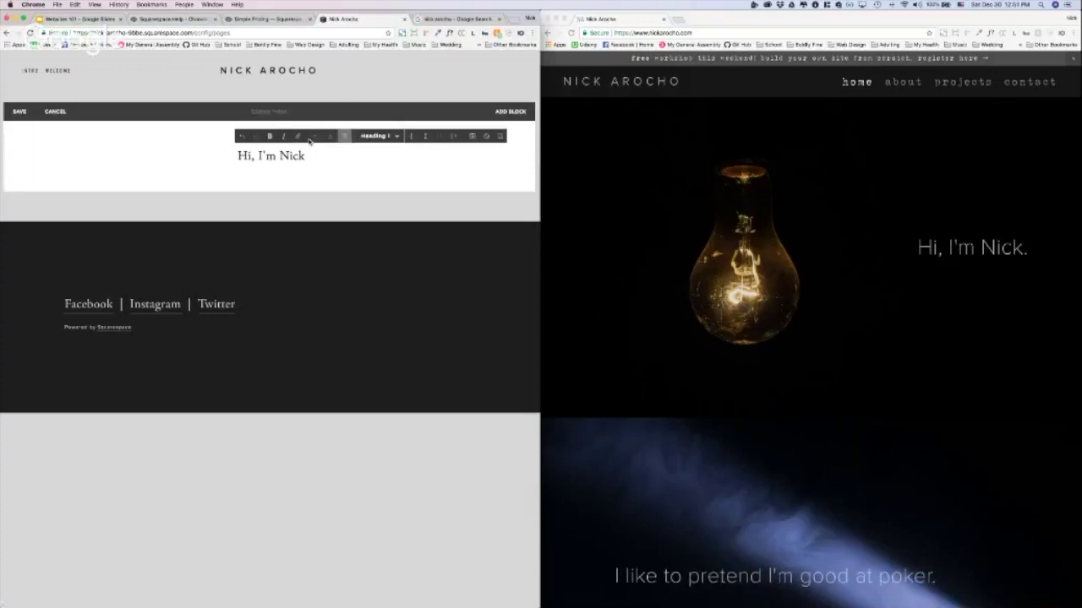
pyautogui.click(315, 138)
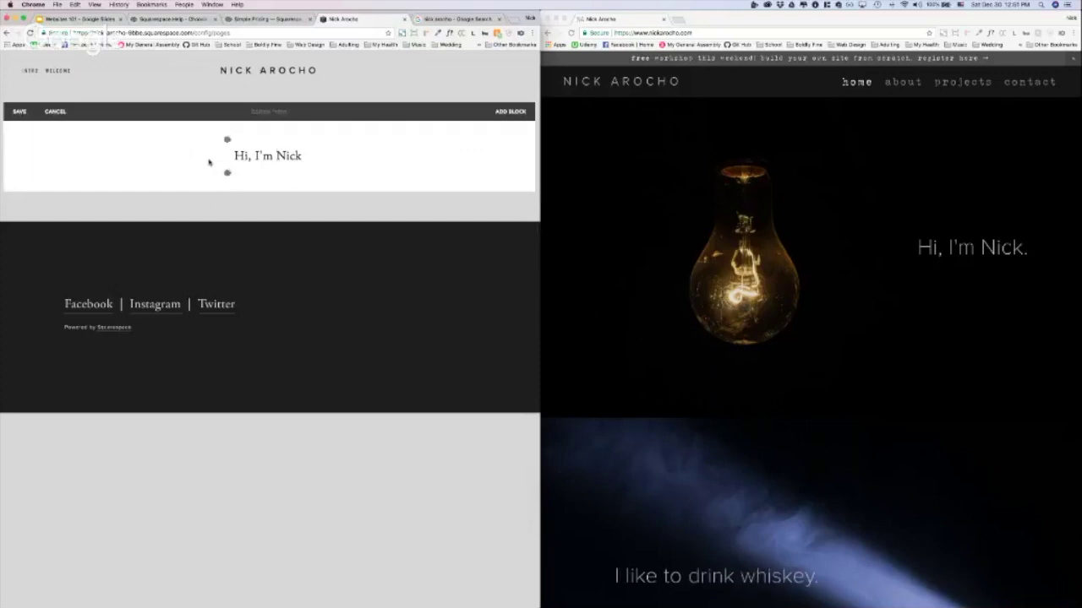
pyautogui.click(226, 140)
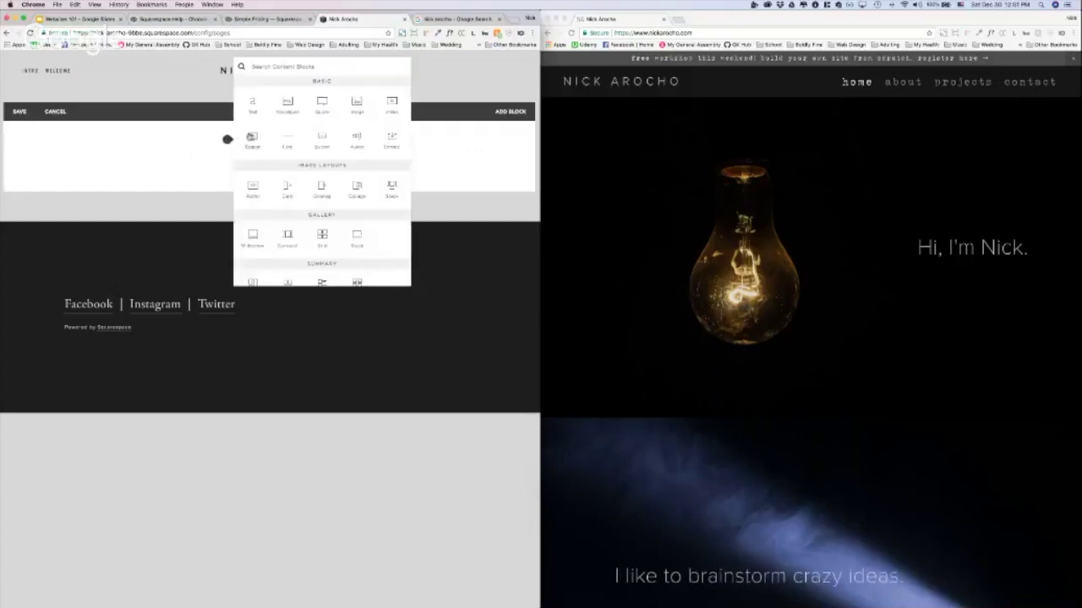
# - Add a Spacer block above the greeting heading and drag it toward the heading's left
pyautogui.click(256, 136)
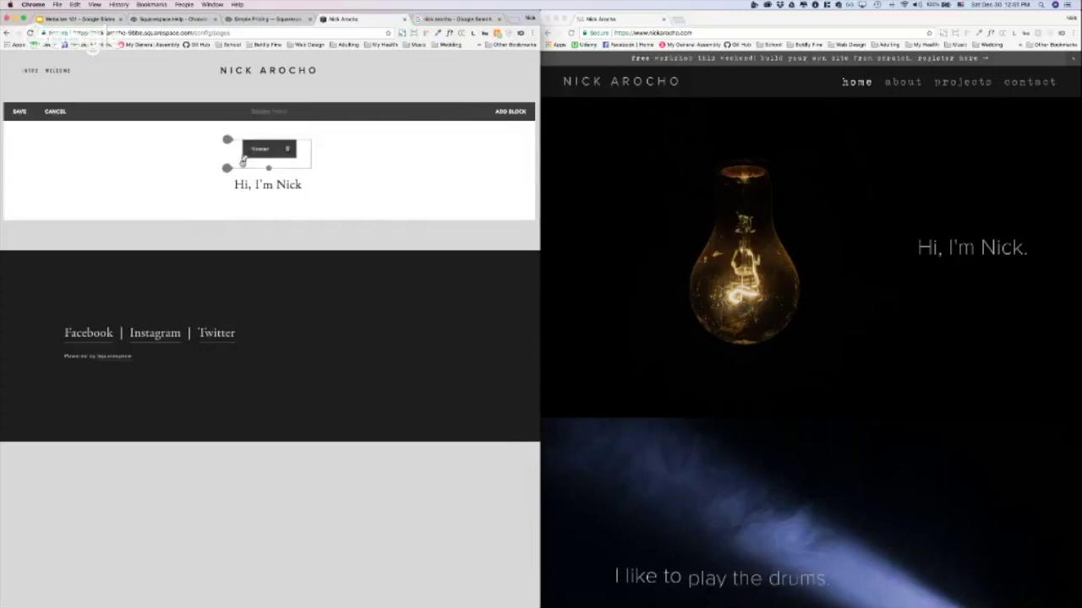
pyautogui.moveTo(256, 174)
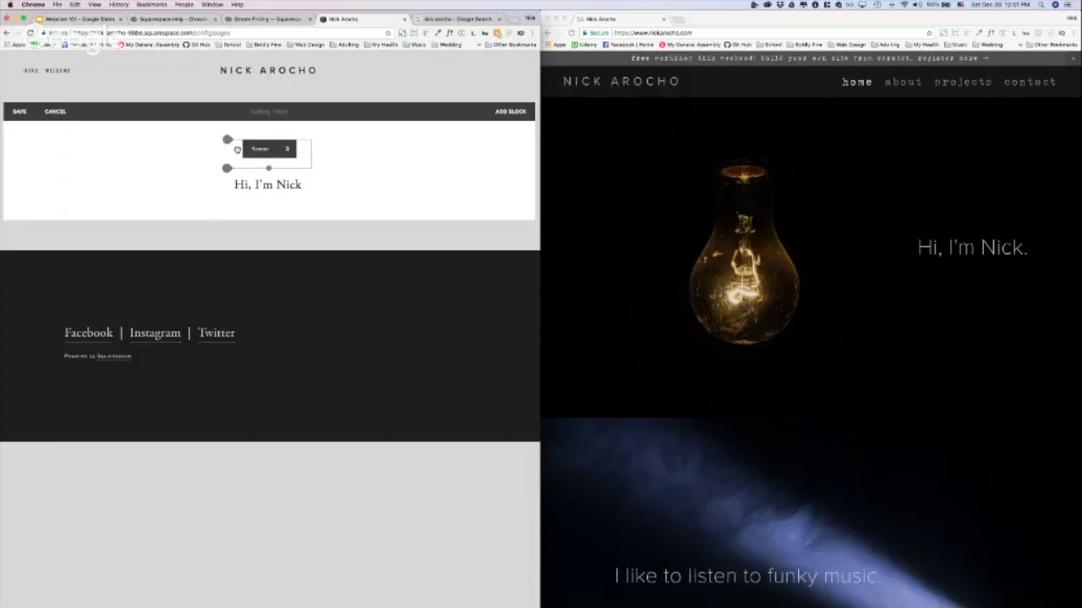
pyautogui.moveTo(237, 150); pyautogui.dragTo(146, 138)
pyautogui.moveTo(271, 150)
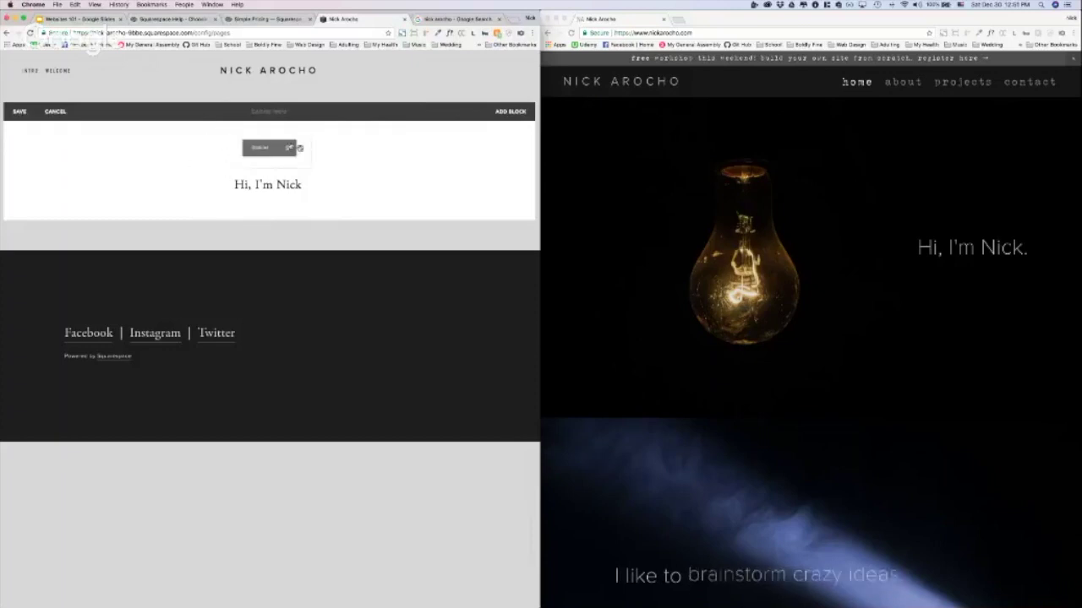
pyautogui.moveTo(241, 152); pyautogui.dragTo(237, 173)
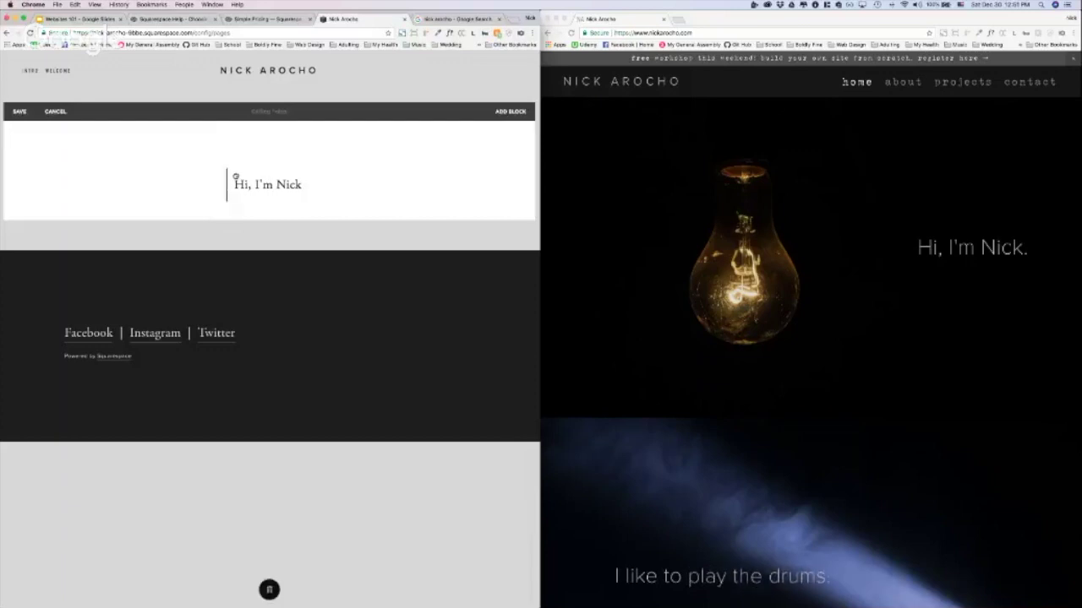
# - Place the spacer left of the greeting heading so the heading sits on the right
pyautogui.moveTo(235, 180); pyautogui.dragTo(259, 160)
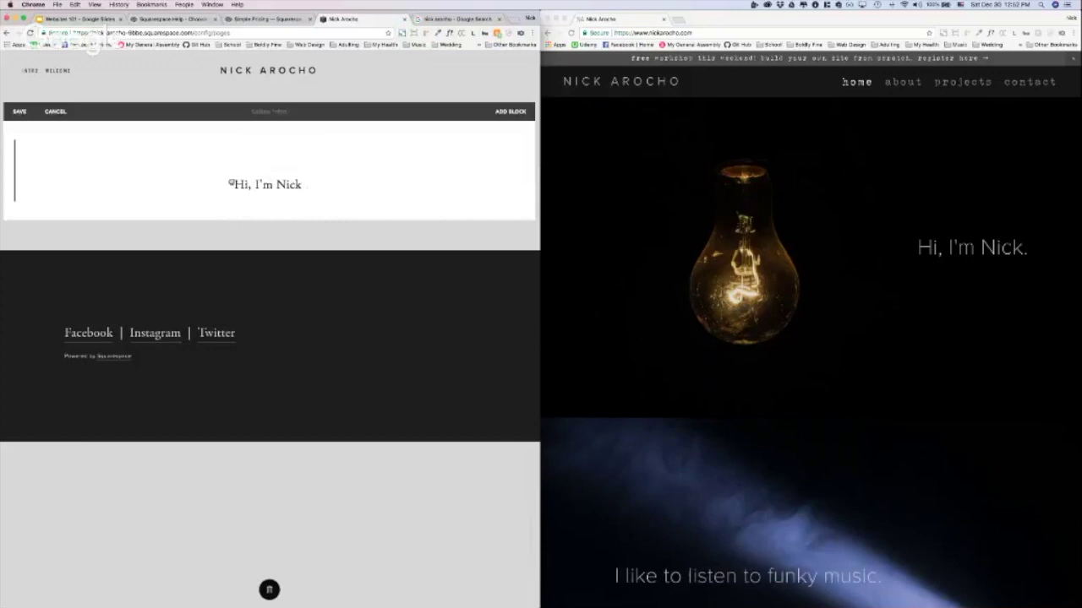
pyautogui.moveTo(236, 185); pyautogui.dragTo(234, 183)
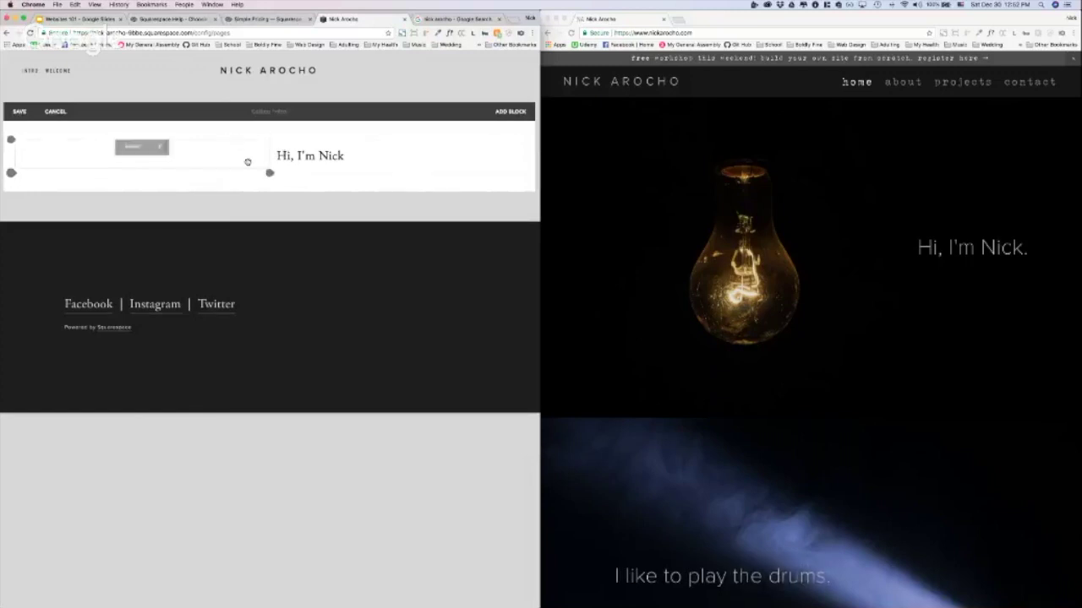
pyautogui.moveTo(58, 160); pyautogui.dragTo(330, 181)
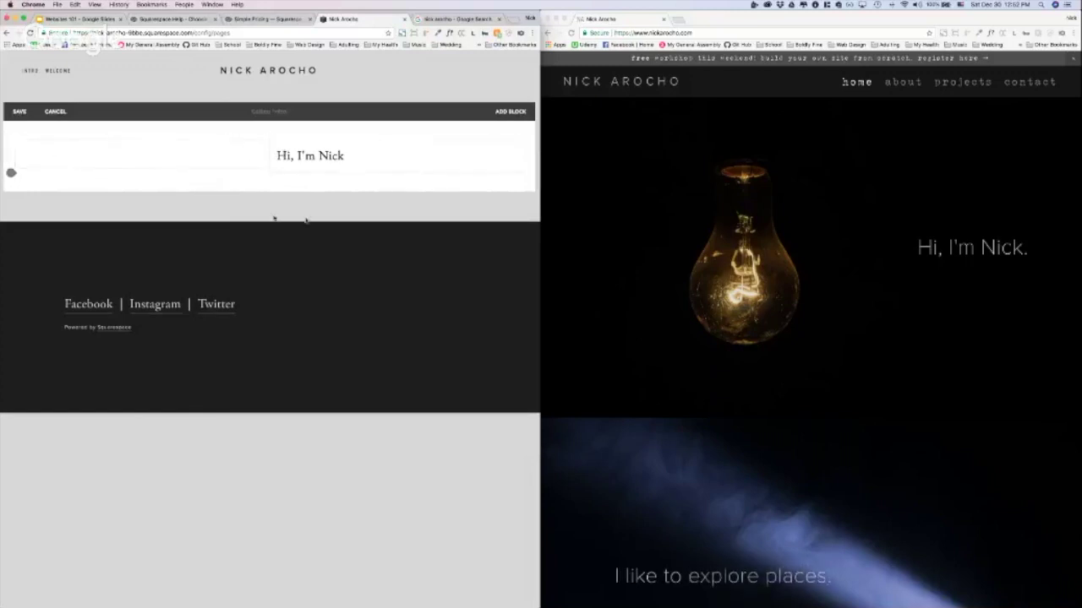
pyautogui.click(275, 157)
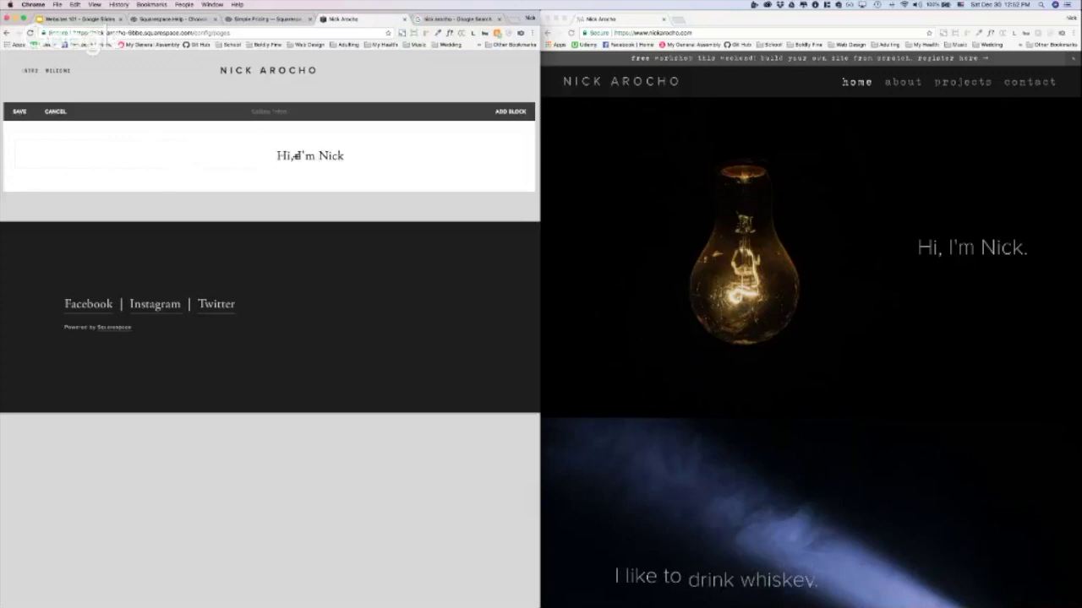
pyautogui.moveTo(295, 156); pyautogui.dragTo(353, 157)
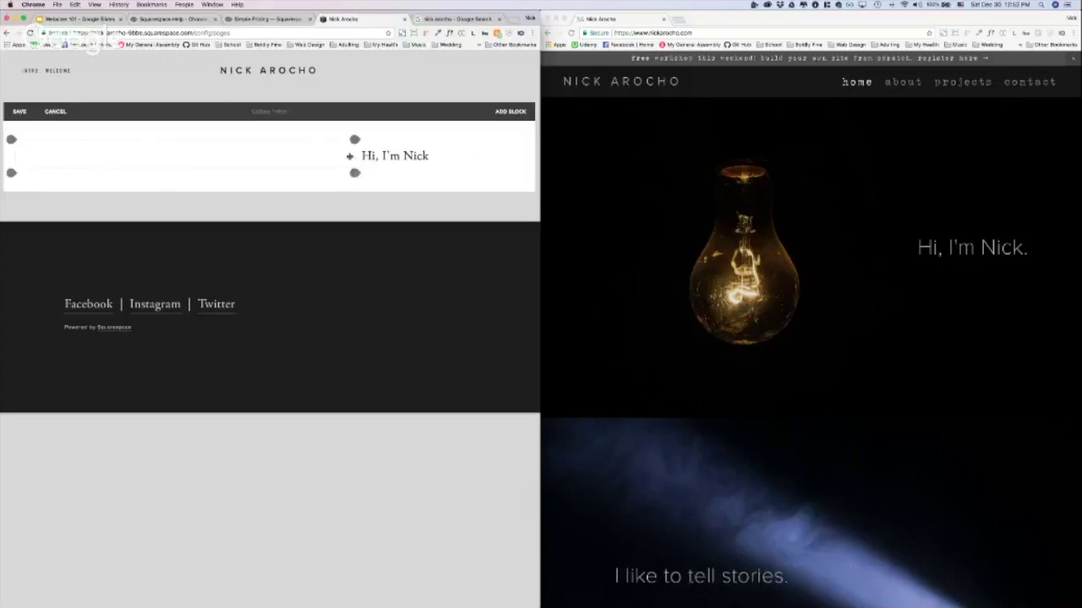
# - Add a period to the end of the greeting and save the page edits
pyautogui.click(461, 159)
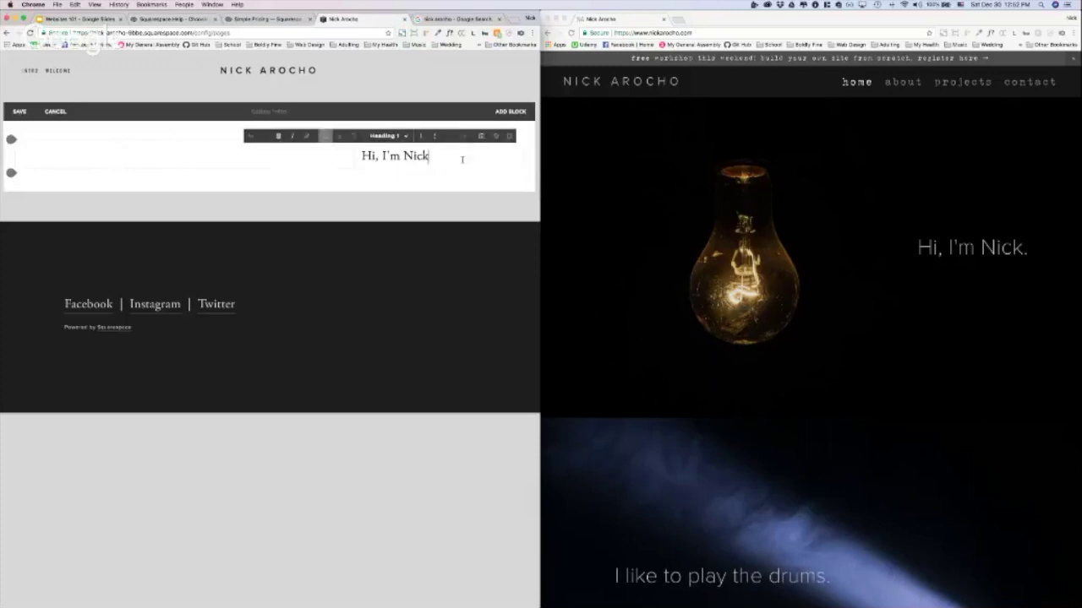
pyautogui.write('.')
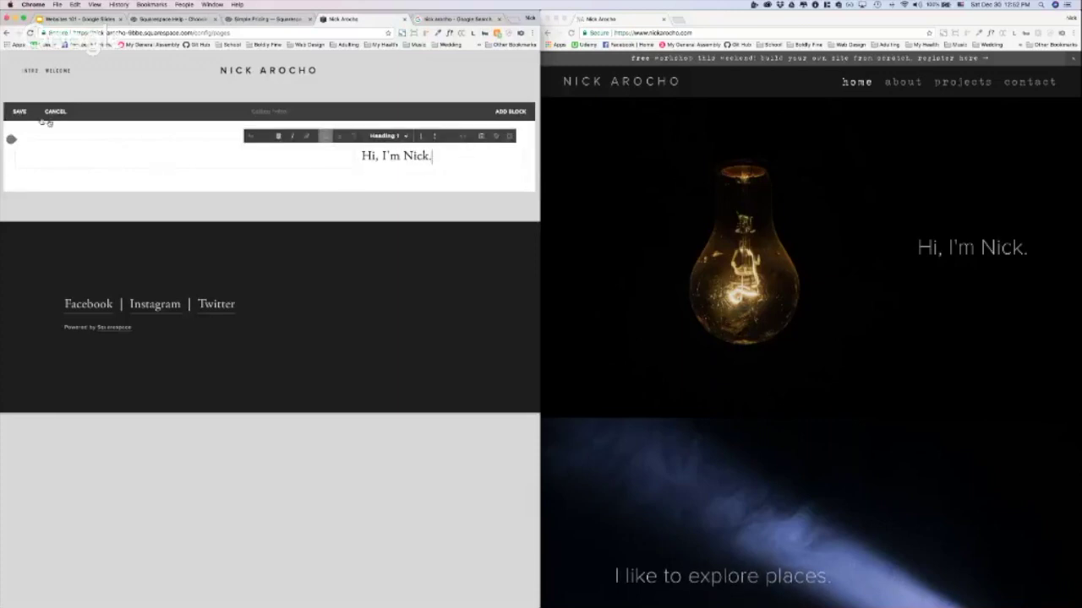
pyautogui.click(8, 113)
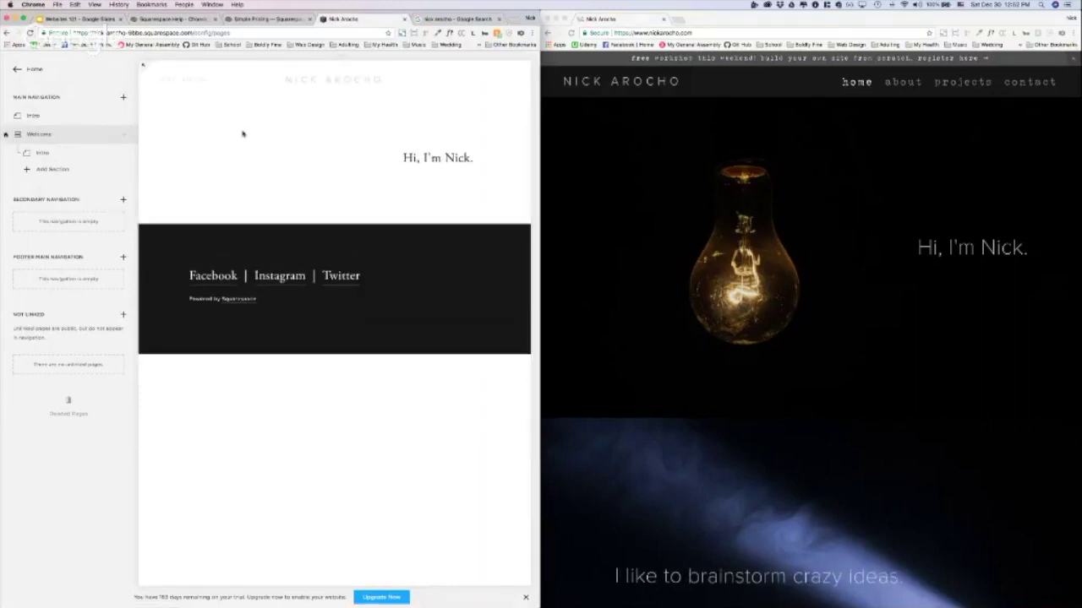
# - In the Welcome page settings' Media tab, start adding a Banner/Thumbnail image
pyautogui.moveTo(281, 148)
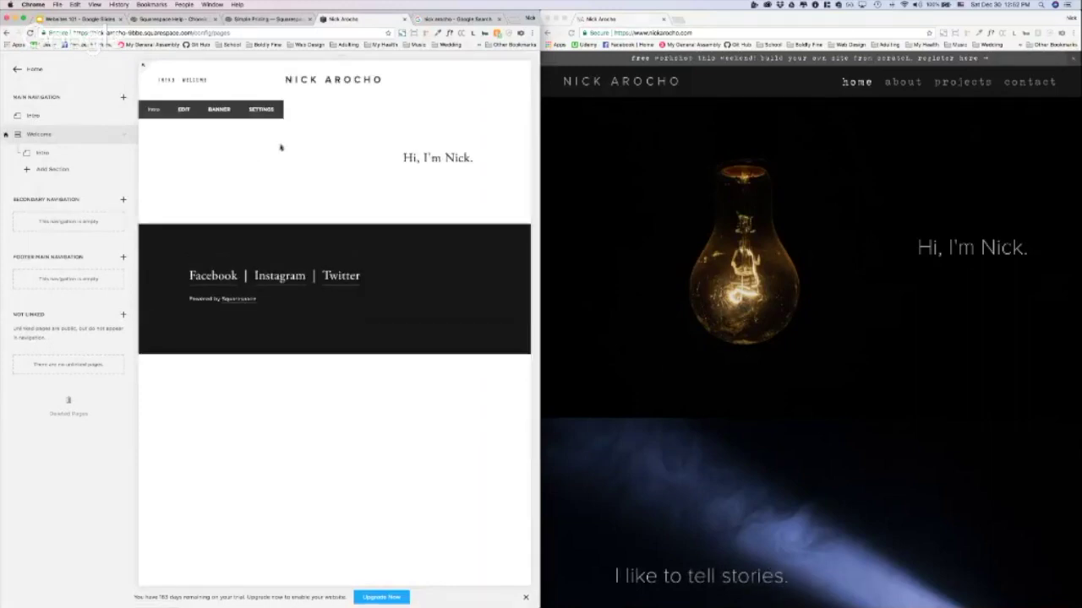
pyautogui.click(219, 110)
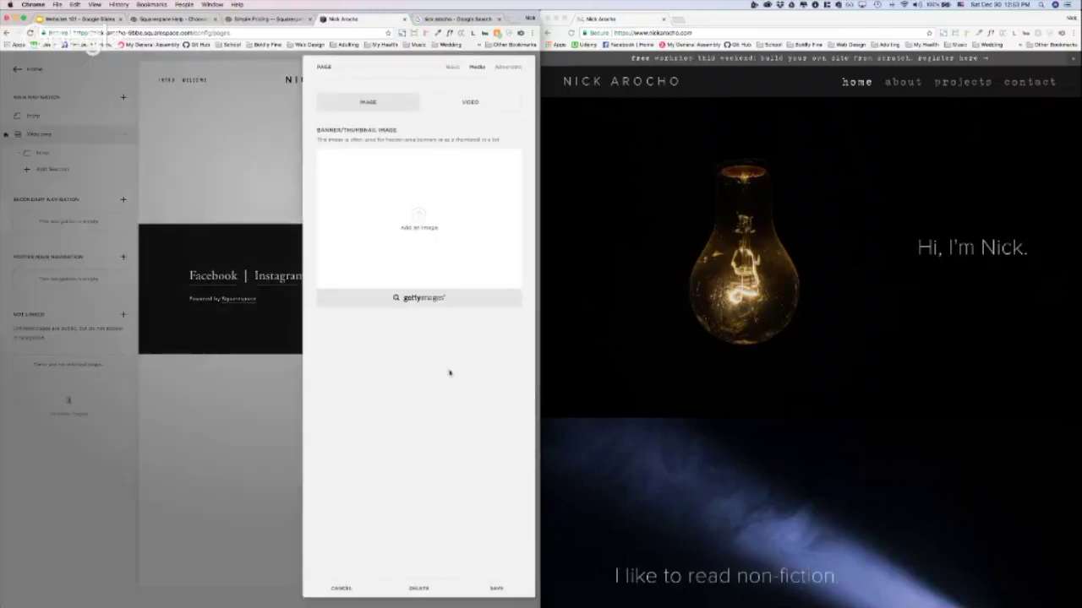
pyautogui.click(339, 587)
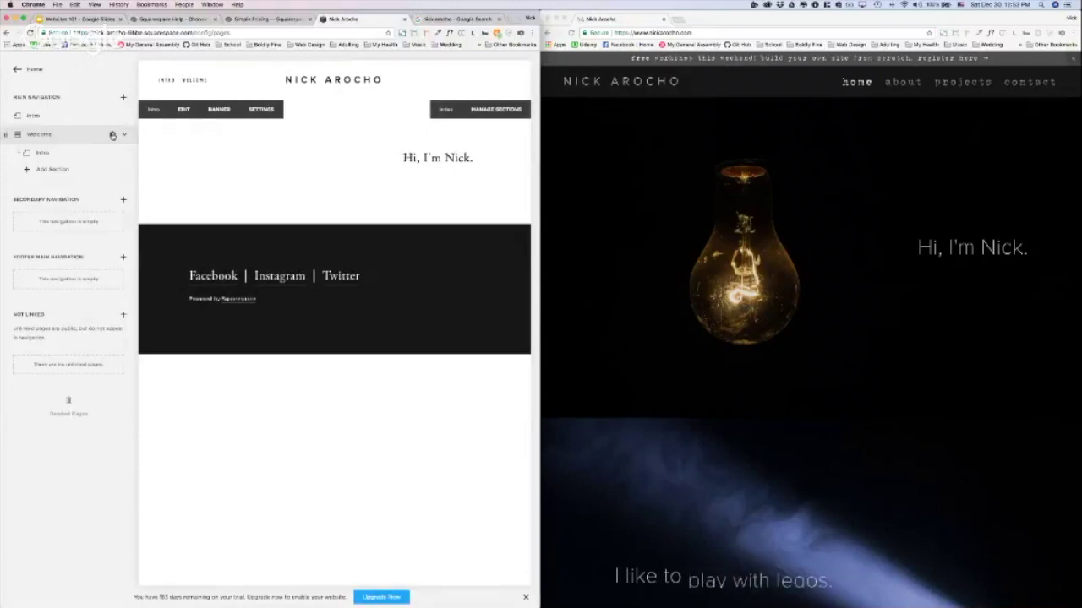
pyautogui.click(112, 135)
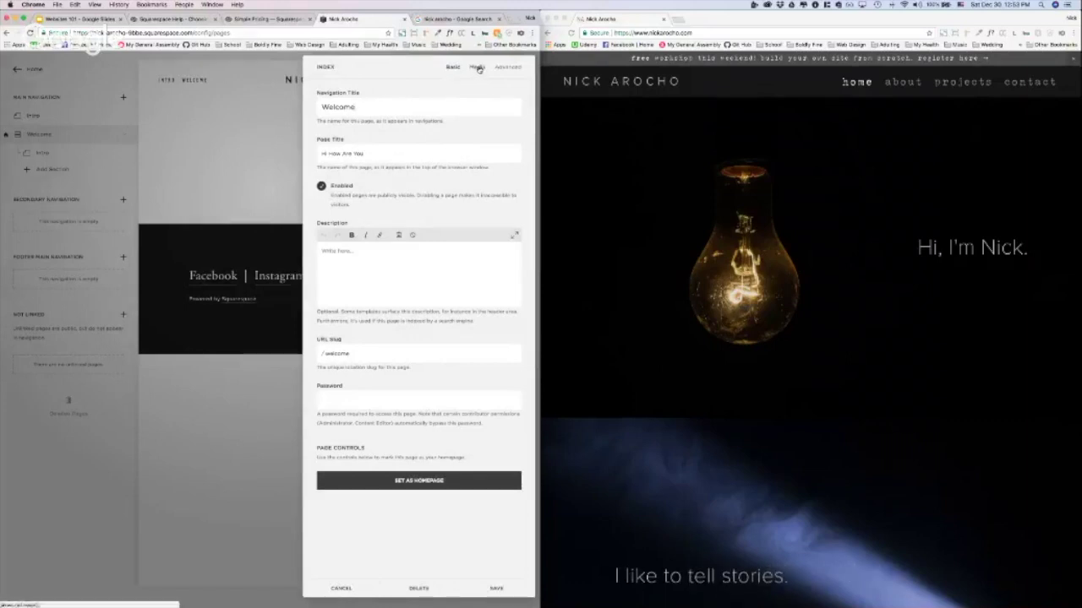
pyautogui.click(477, 68)
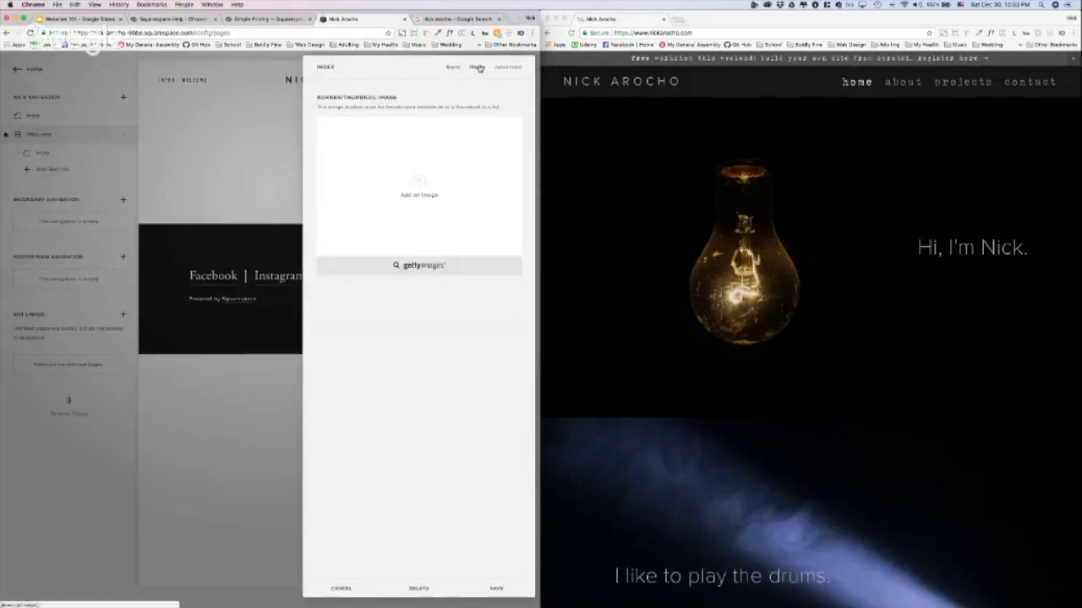
pyautogui.click(419, 179)
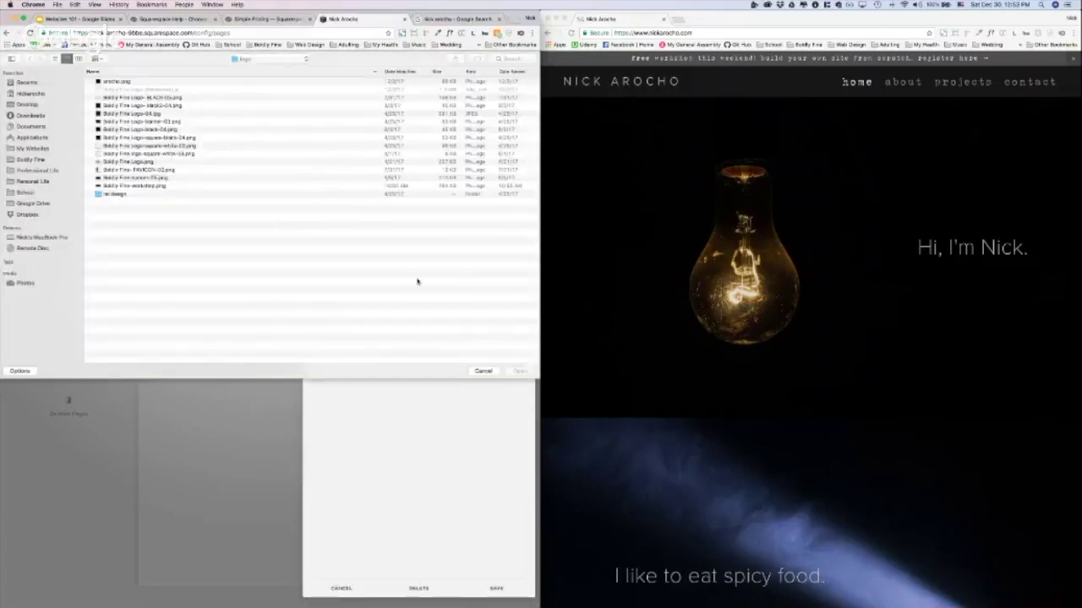
# - Upload intro-1.jpg from Desktop > Websites 101 Presentation > Site Assets as the banner
pyautogui.click(48, 105)
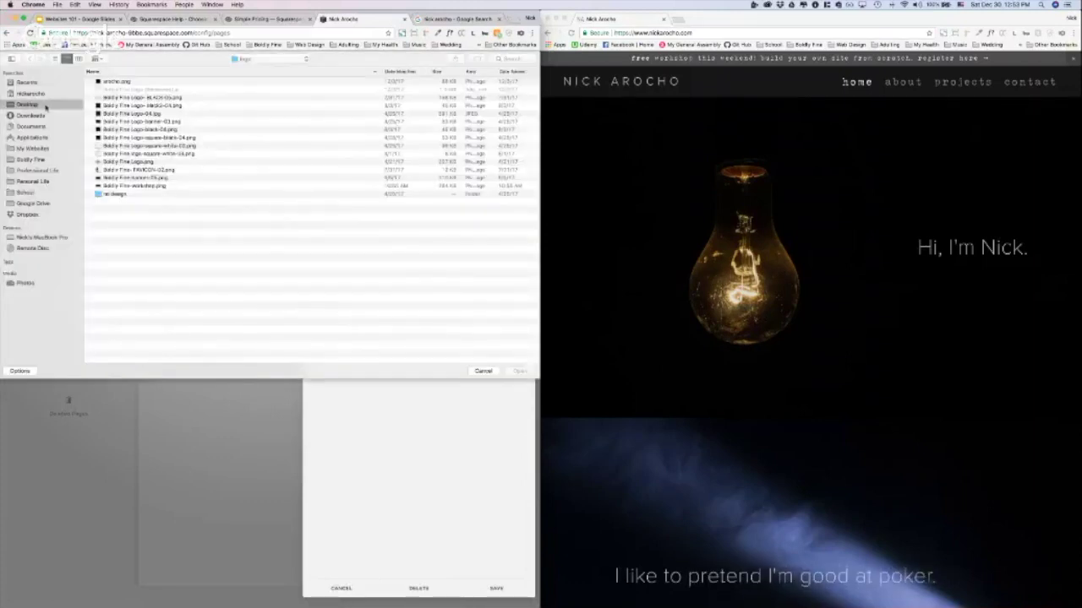
pyautogui.click(135, 130)
pyautogui.doubleClick(136, 130)
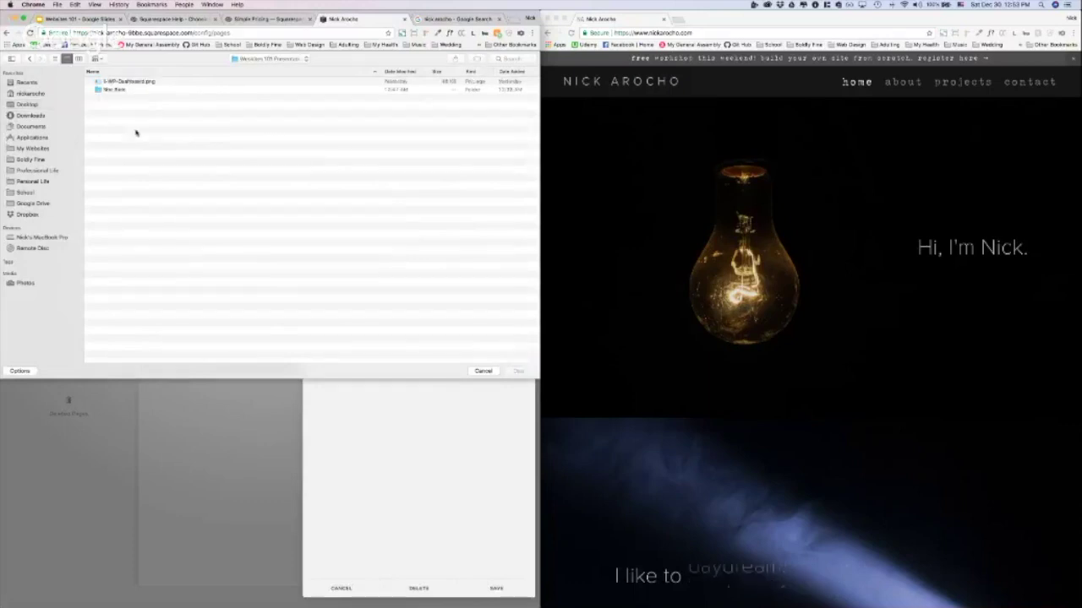
pyautogui.doubleClick(128, 90)
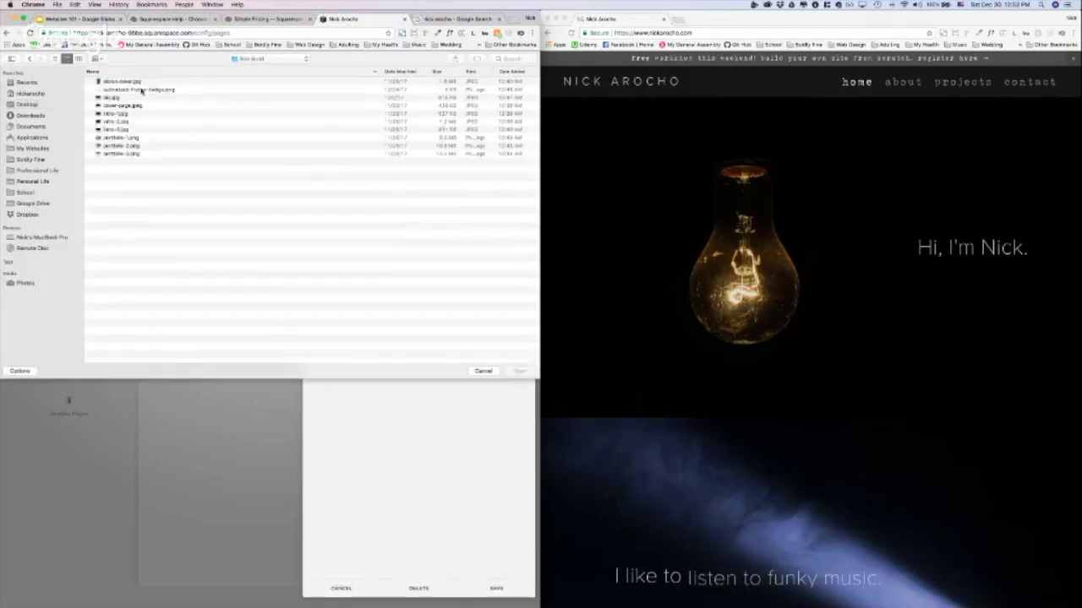
pyautogui.click(133, 113)
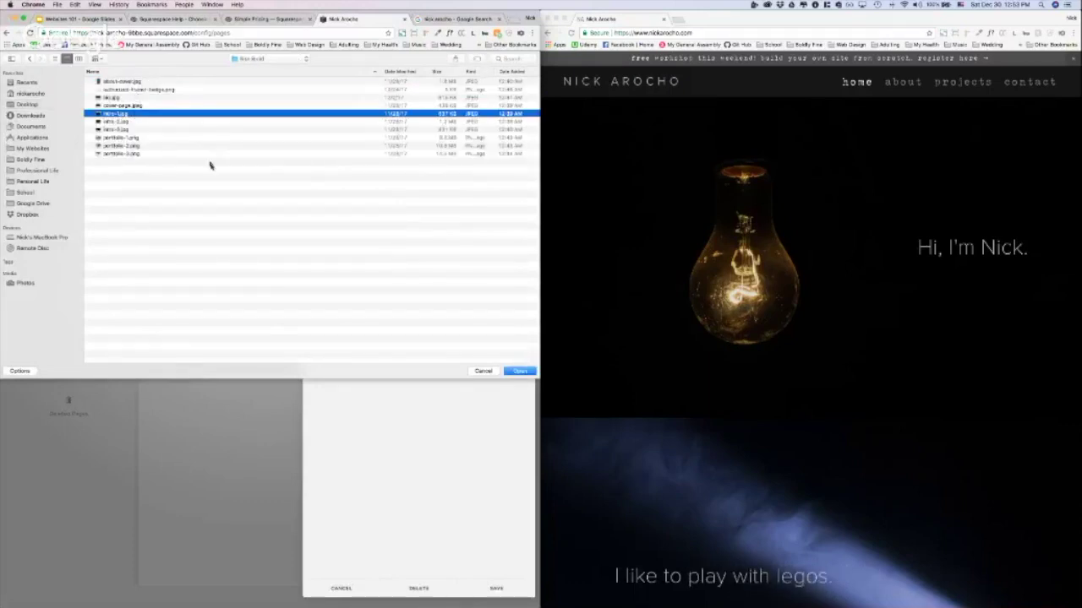
pyautogui.press('space')
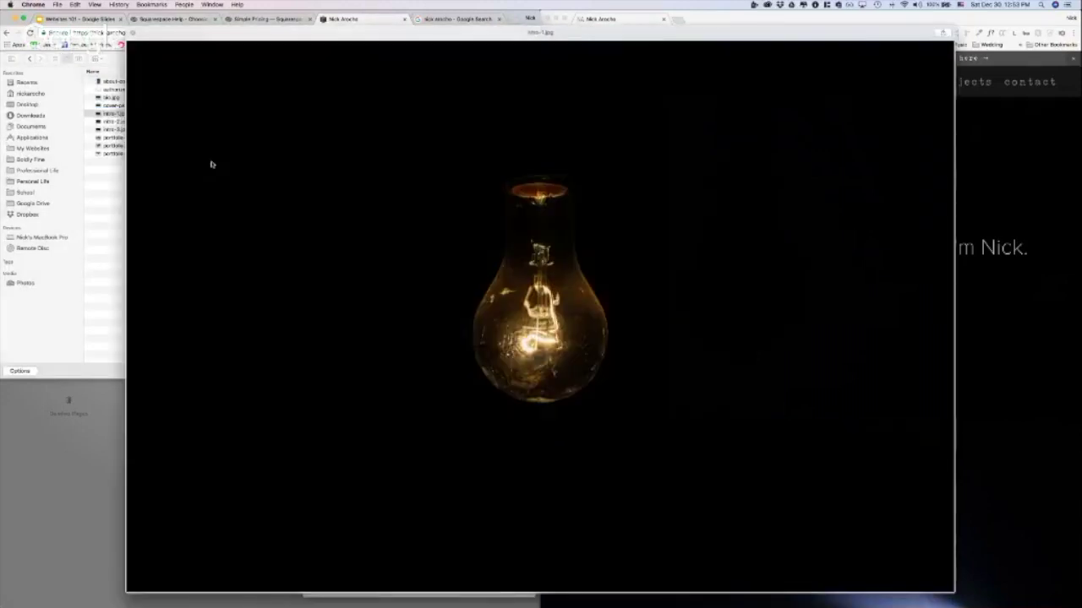
pyautogui.press('space')
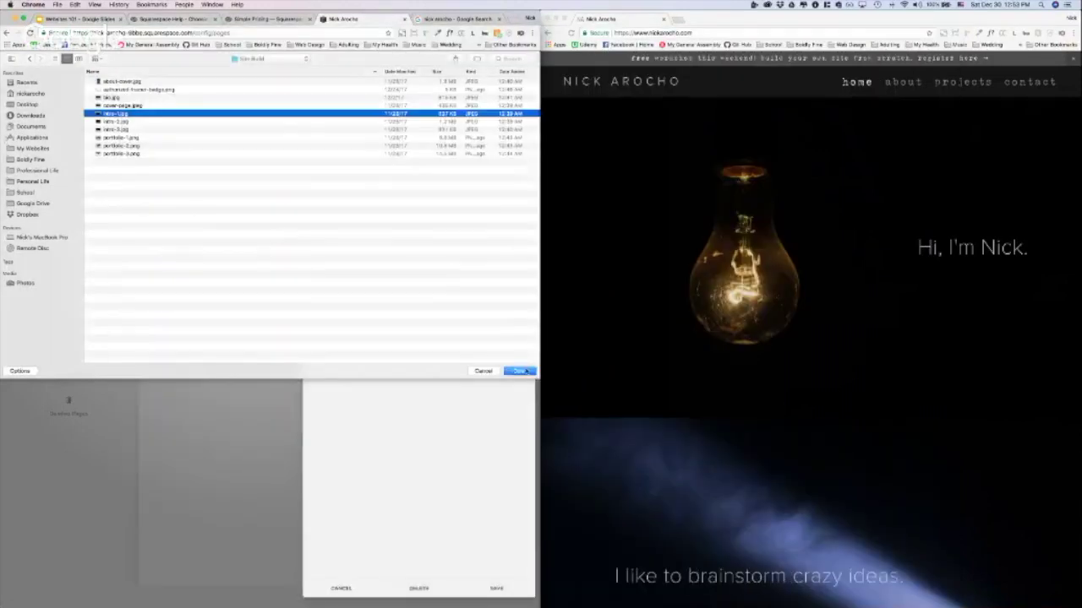
pyautogui.click(521, 371)
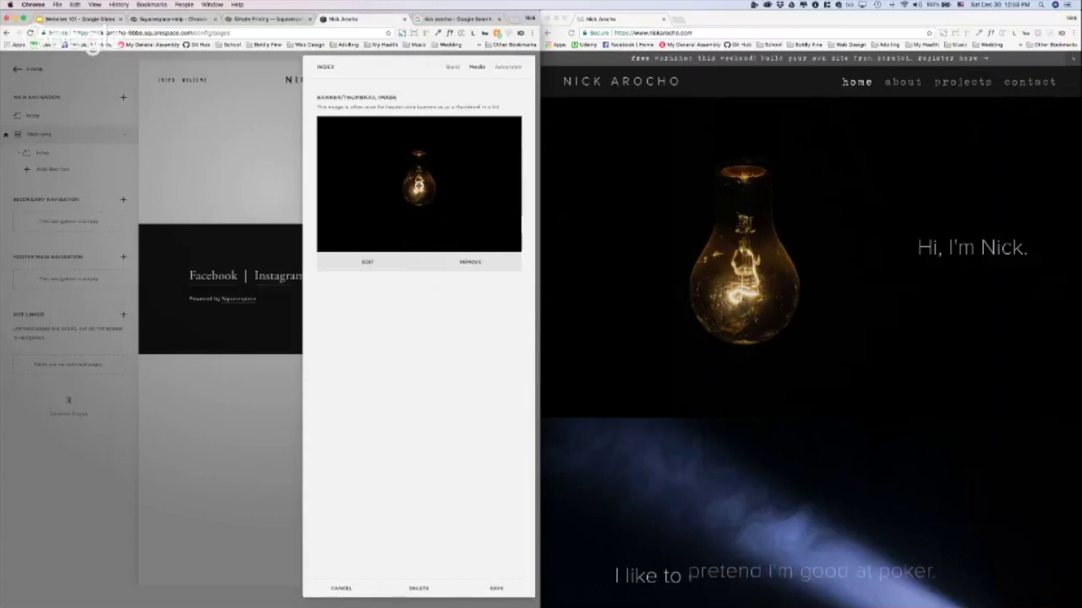
# - Move the banner thumbnail's focal point onto the light bulb and save the page settings
pyautogui.moveTo(369, 186)
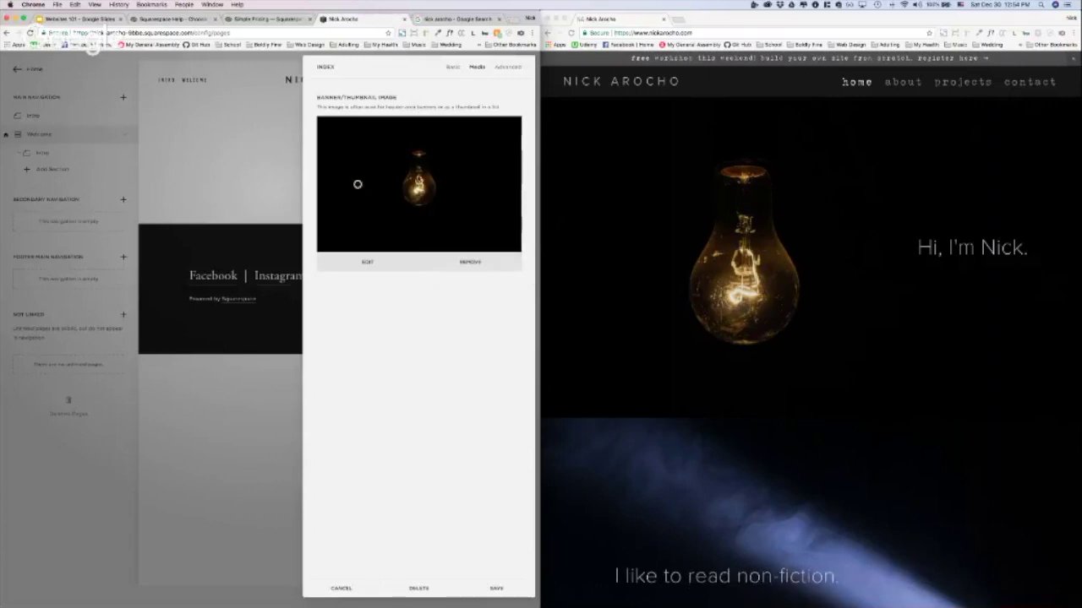
pyautogui.moveTo(358, 184); pyautogui.dragTo(415, 186)
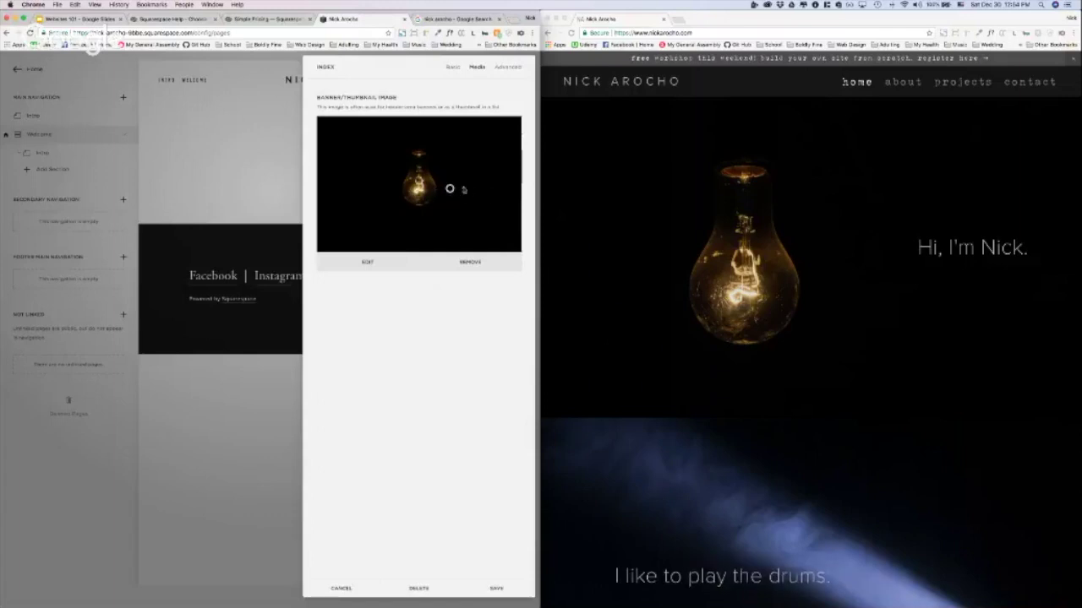
pyautogui.click(500, 587)
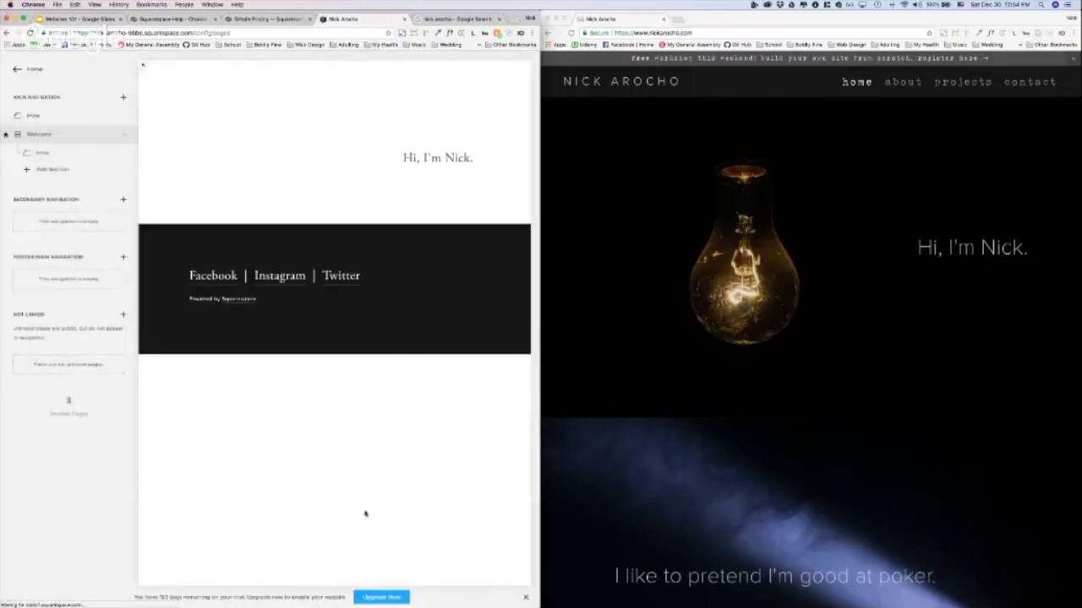
# - Reload the page to show the light-bulb banner, then start editing the Intro section
pyautogui.moveTo(324, 216)
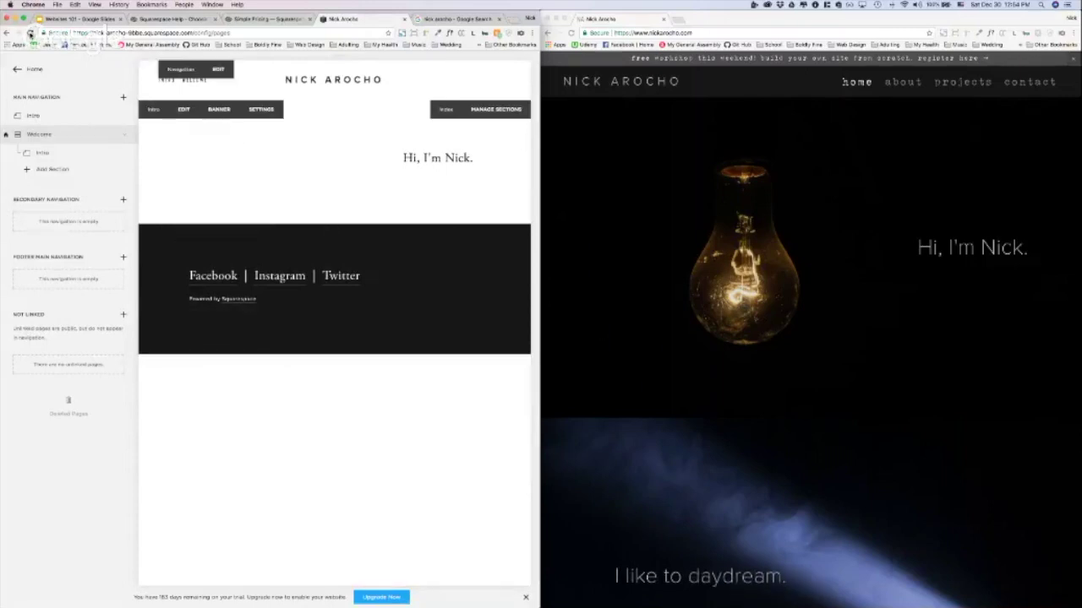
pyautogui.click(30, 32)
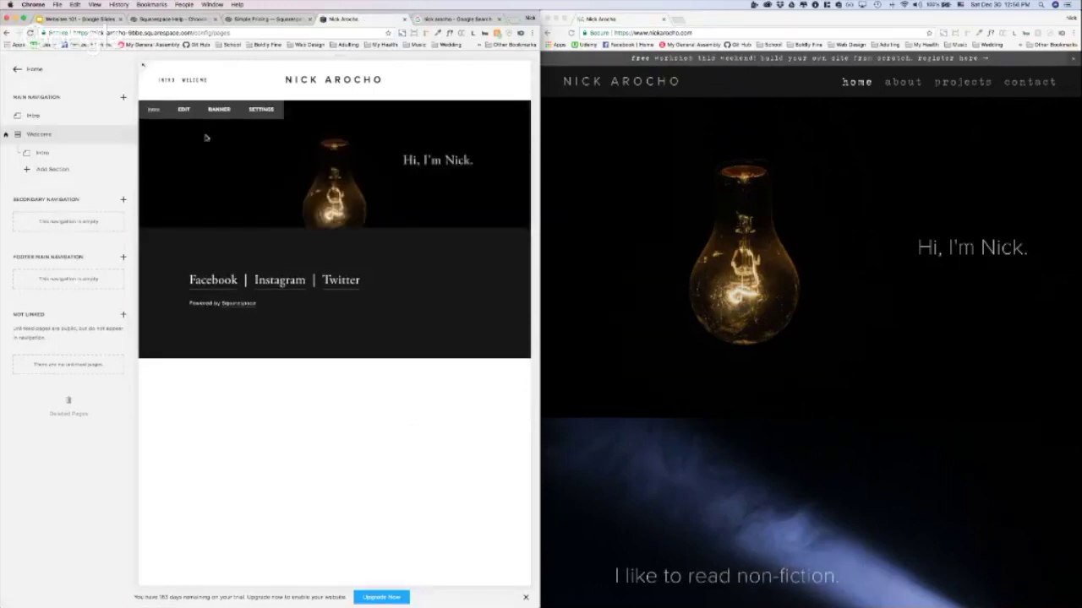
pyautogui.click(185, 109)
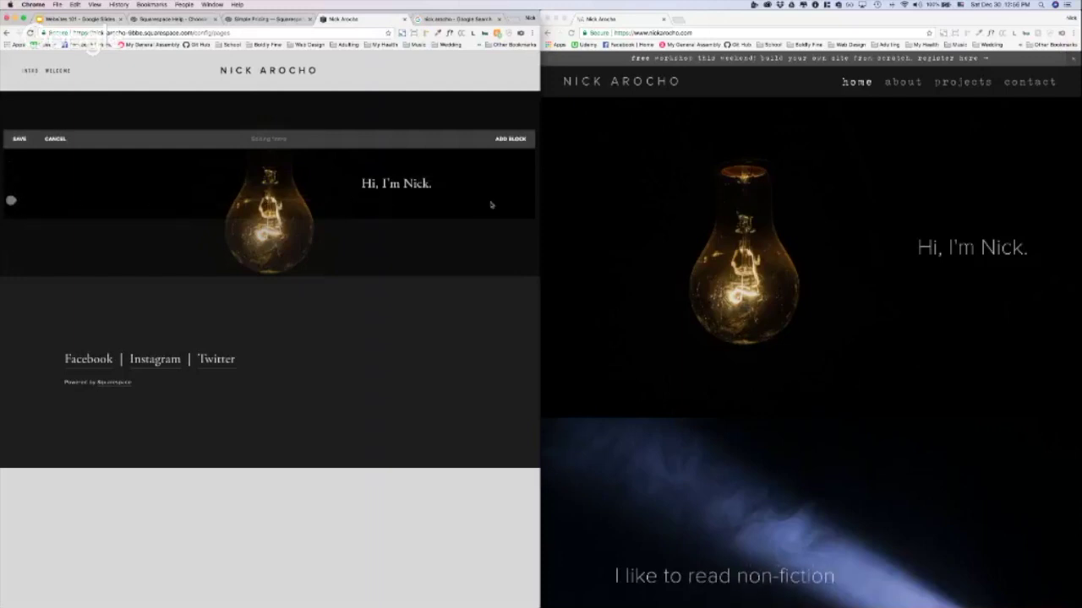
# - Insert a Spacer block above the 'Hi, I'm Nick.' heading
pyautogui.moveTo(9, 204); pyautogui.dragTo(13, 166)
pyautogui.click(13, 167)
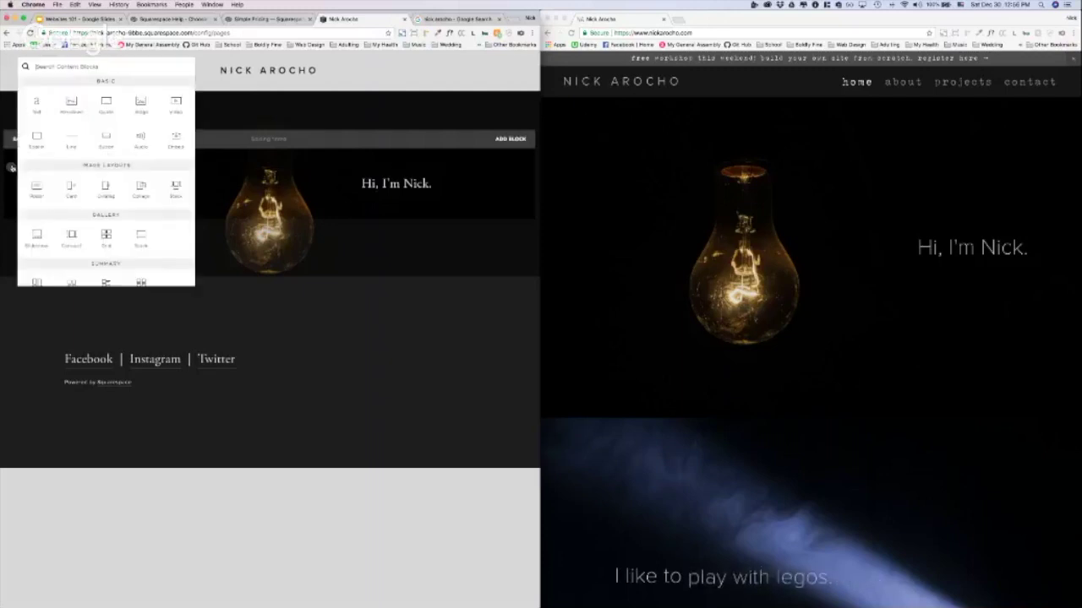
pyautogui.click(36, 140)
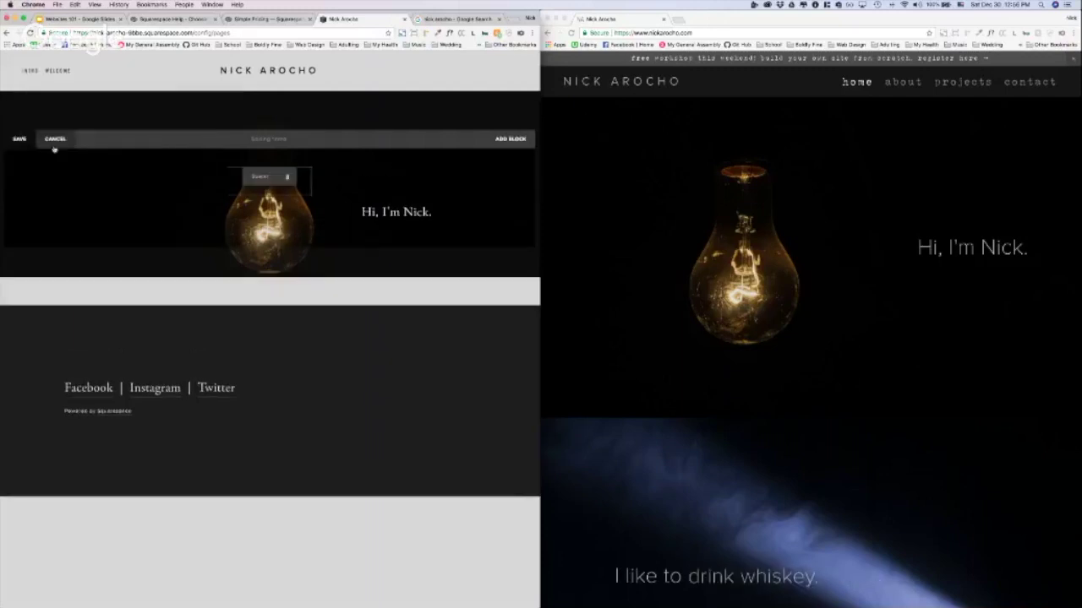
# - Add a second spacer below the heading, stretch it taller, and save the Intro section
pyautogui.moveTo(12, 234); pyautogui.dragTo(14, 230)
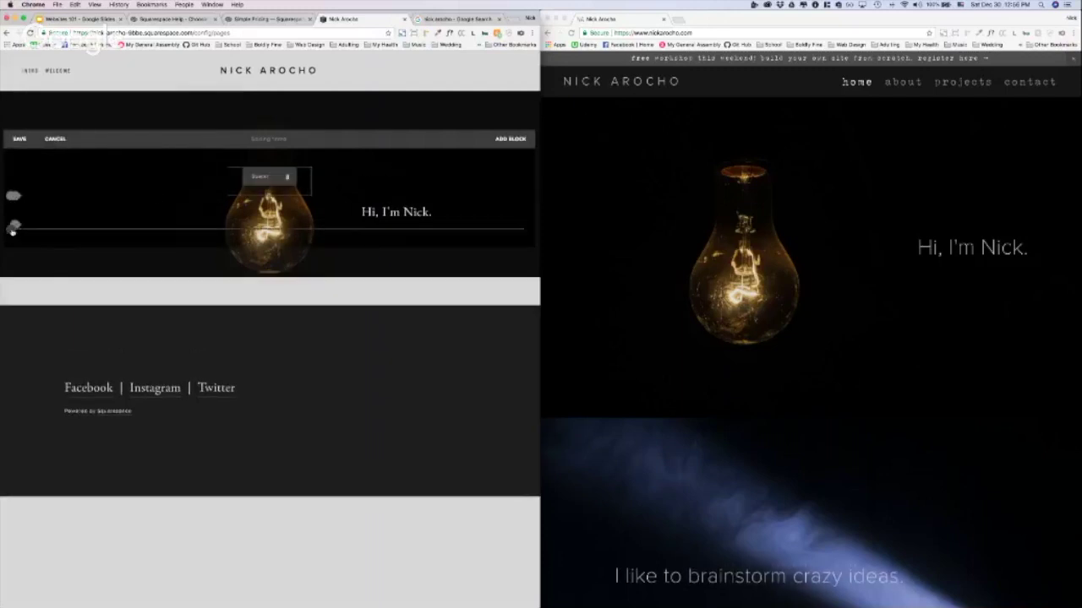
pyautogui.click(13, 228)
pyautogui.click(47, 203)
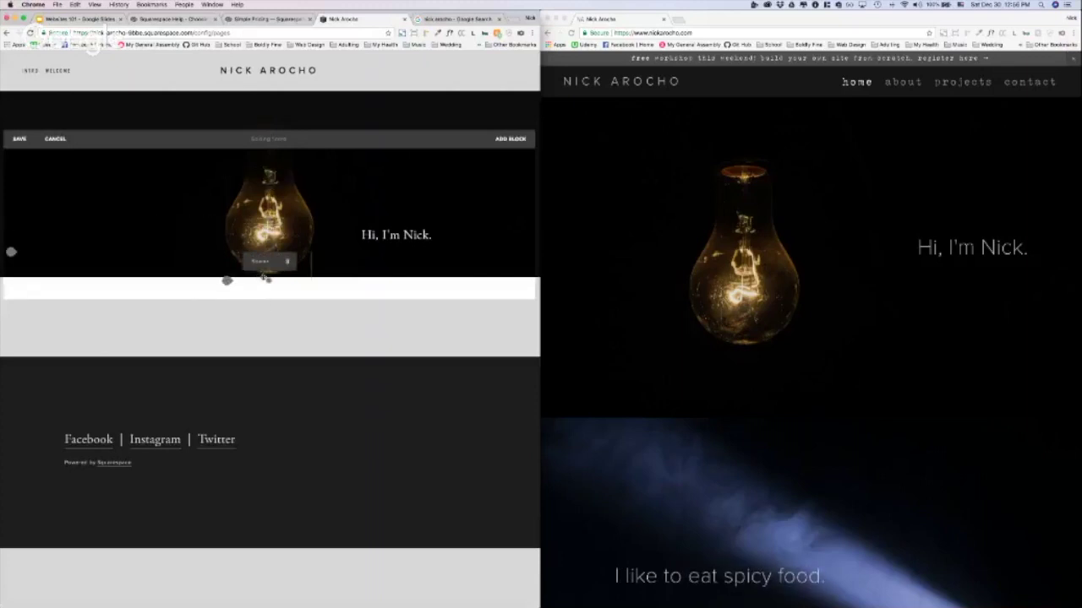
pyautogui.moveTo(268, 280); pyautogui.dragTo(270, 313)
pyautogui.click(20, 140)
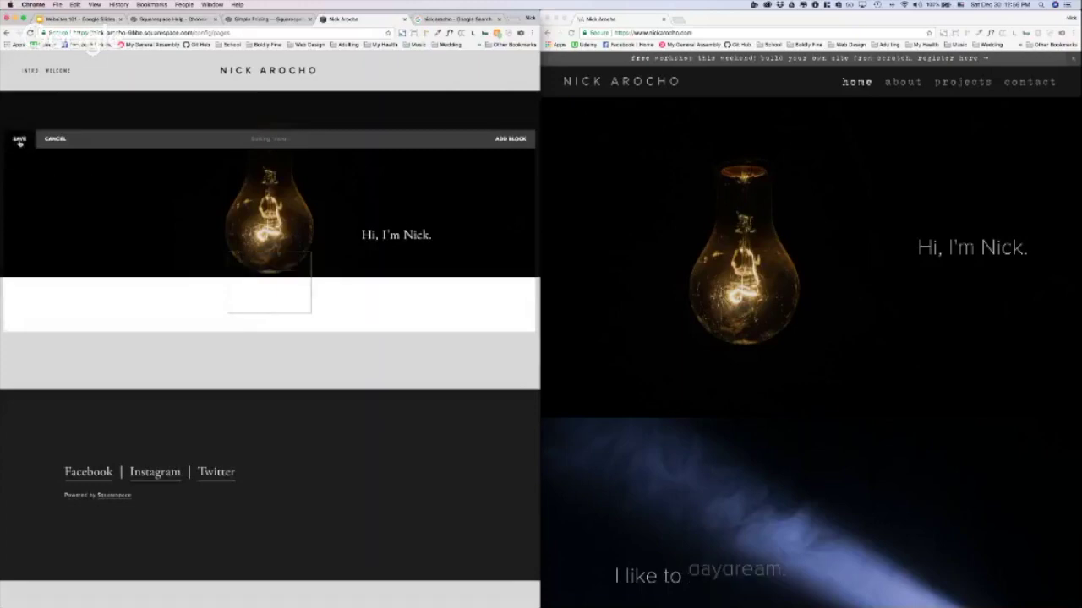